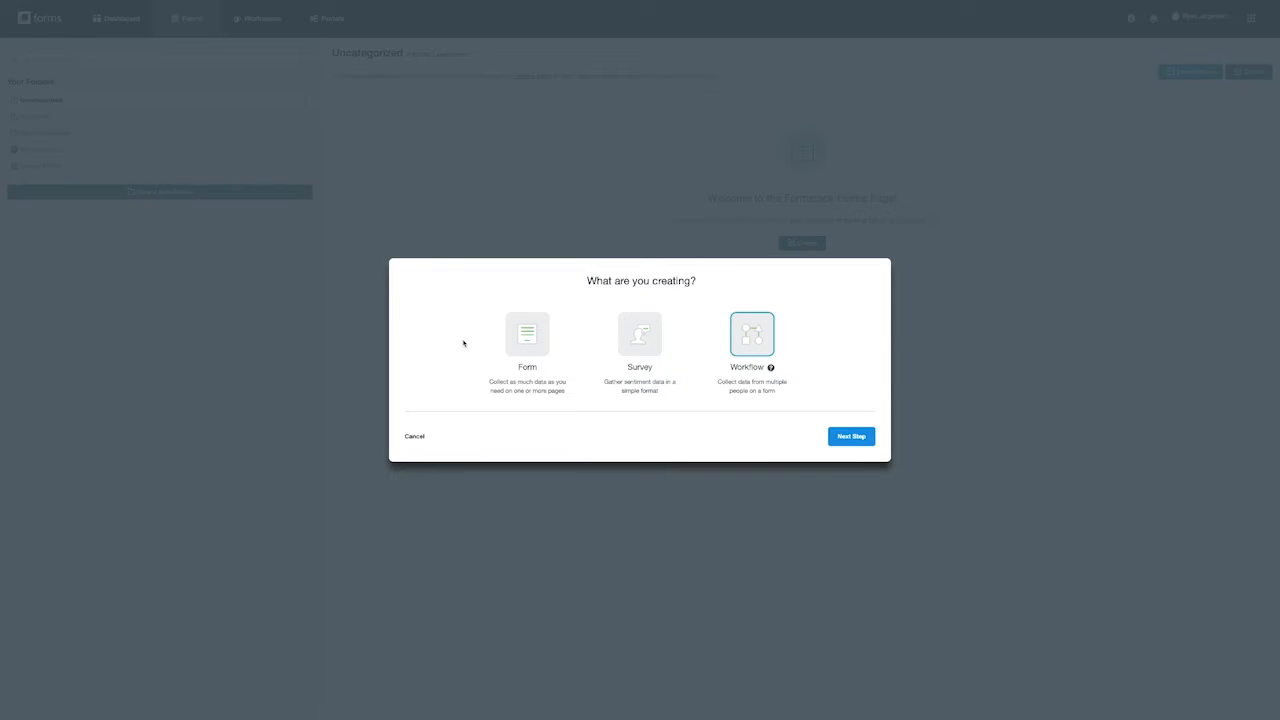
- Create a blank regular form named New_Hire, kept in the Uncategorized folder
{"action": "left_click", "coordinate": [521, 341]}
{"action": "left_click", "coordinate": [848, 436]}
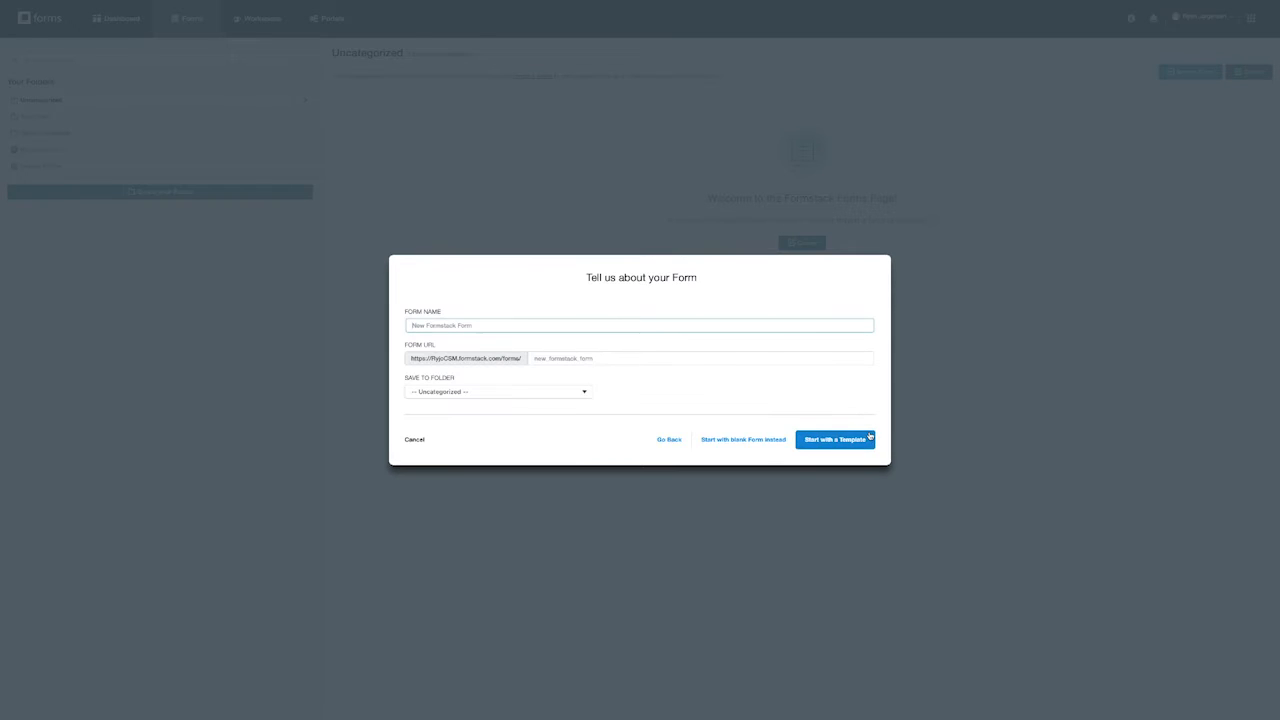
{"action": "type", "text": "New_Hire"}
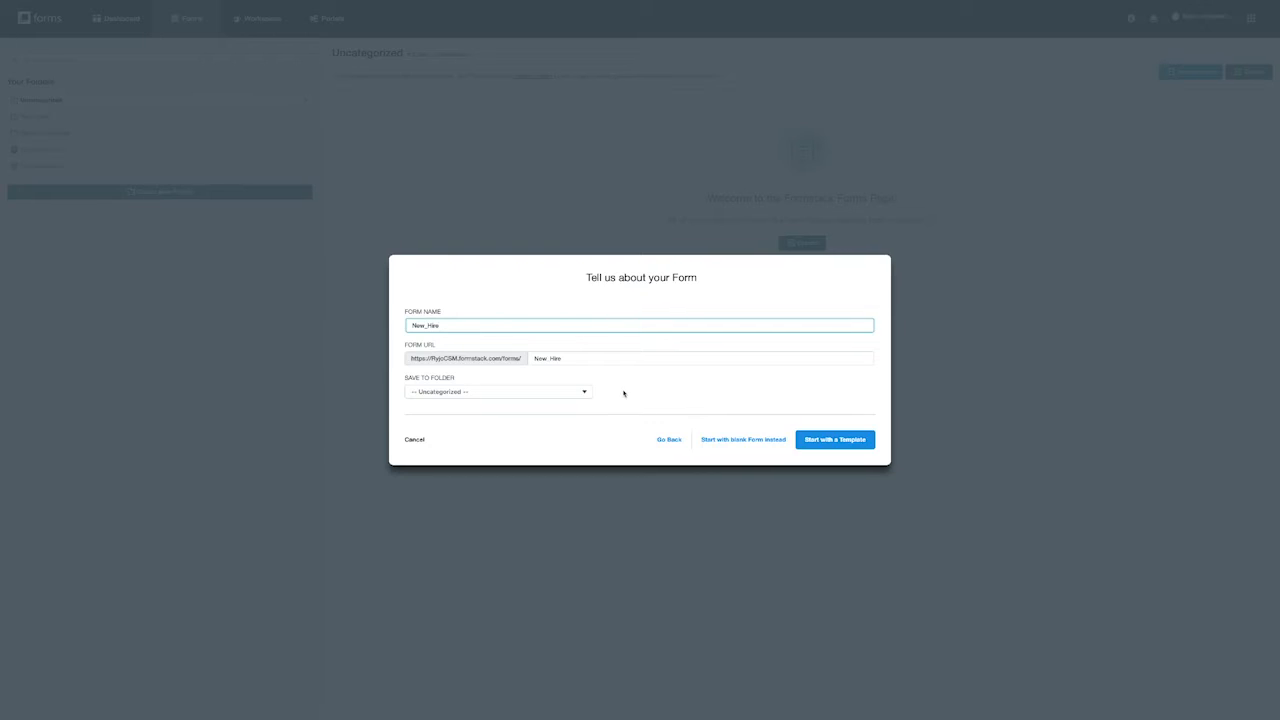
{"action": "left_click", "coordinate": [581, 392]}
{"action": "left_click", "coordinate": [633, 397]}
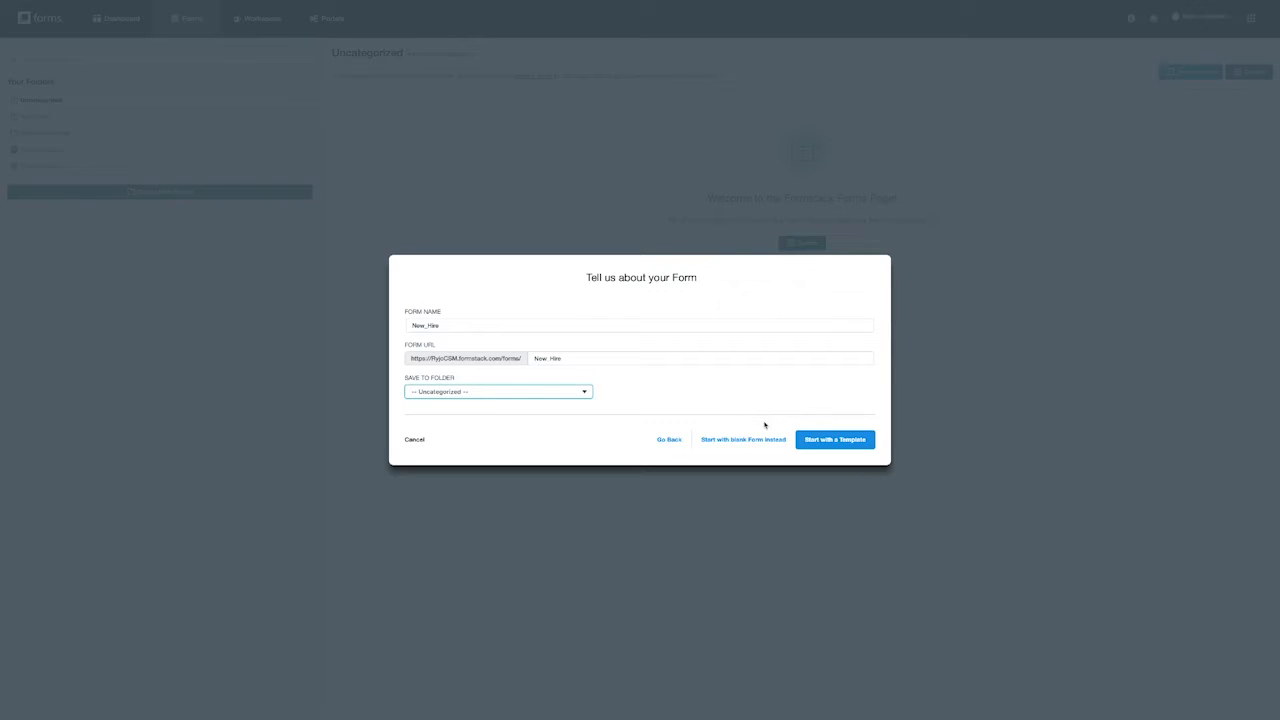
{"action": "left_click", "coordinate": [753, 441]}
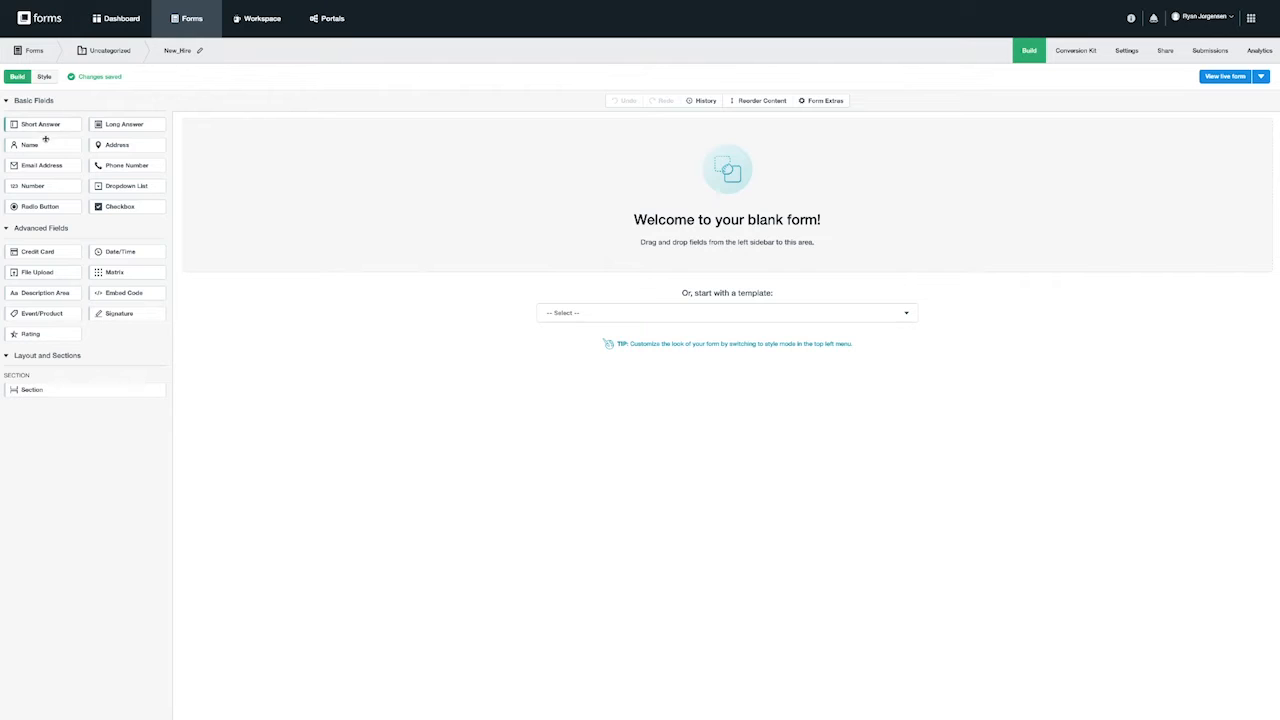
- Drag Name, Email, Phone, Address, Short Answer and Radio Button fields onto the canvas in order
{"action": "left_click_drag", "start_coordinate": [30, 145], "coordinate": [231, 146]}
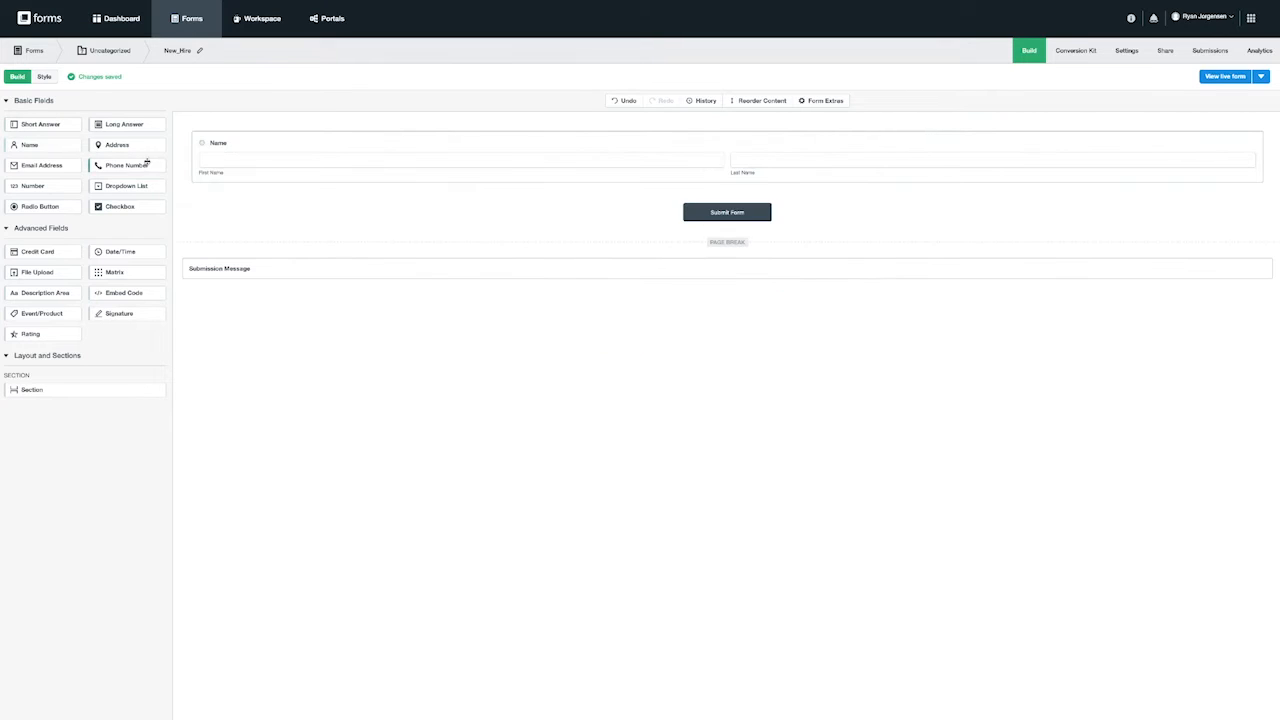
{"action": "left_click_drag", "start_coordinate": [55, 165], "coordinate": [209, 194]}
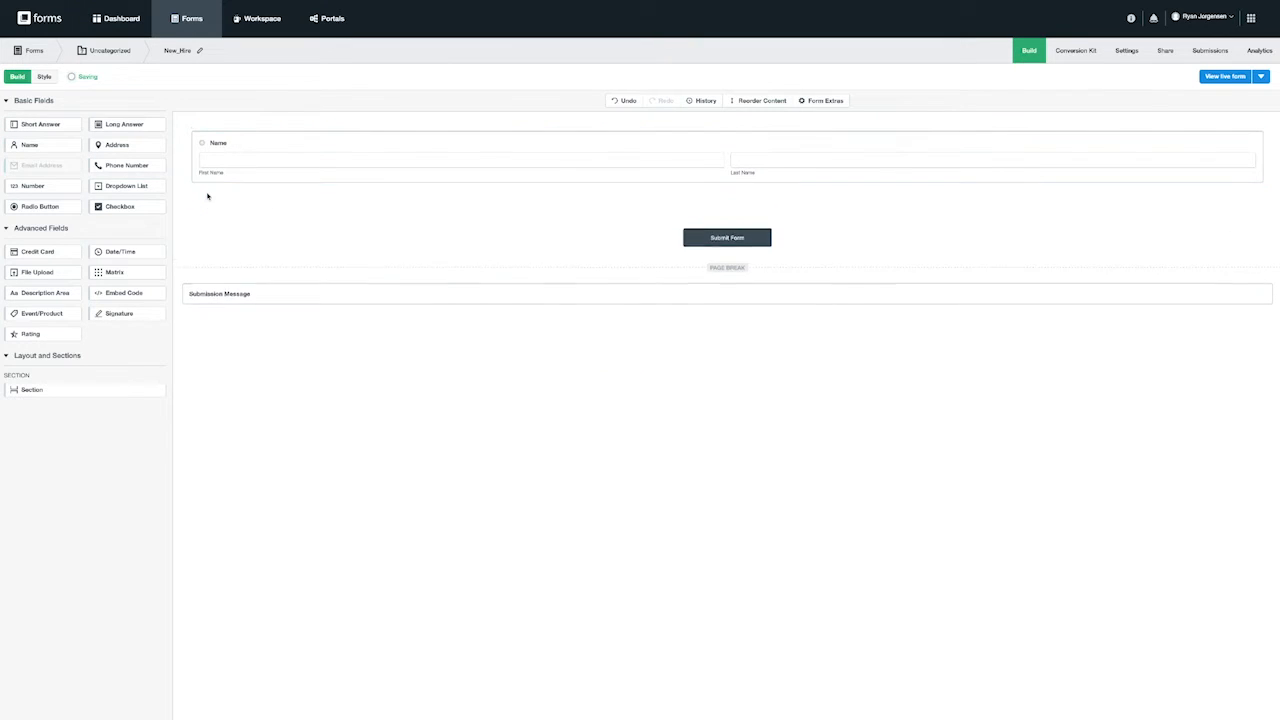
{"action": "left_click_drag", "start_coordinate": [131, 168], "coordinate": [251, 240]}
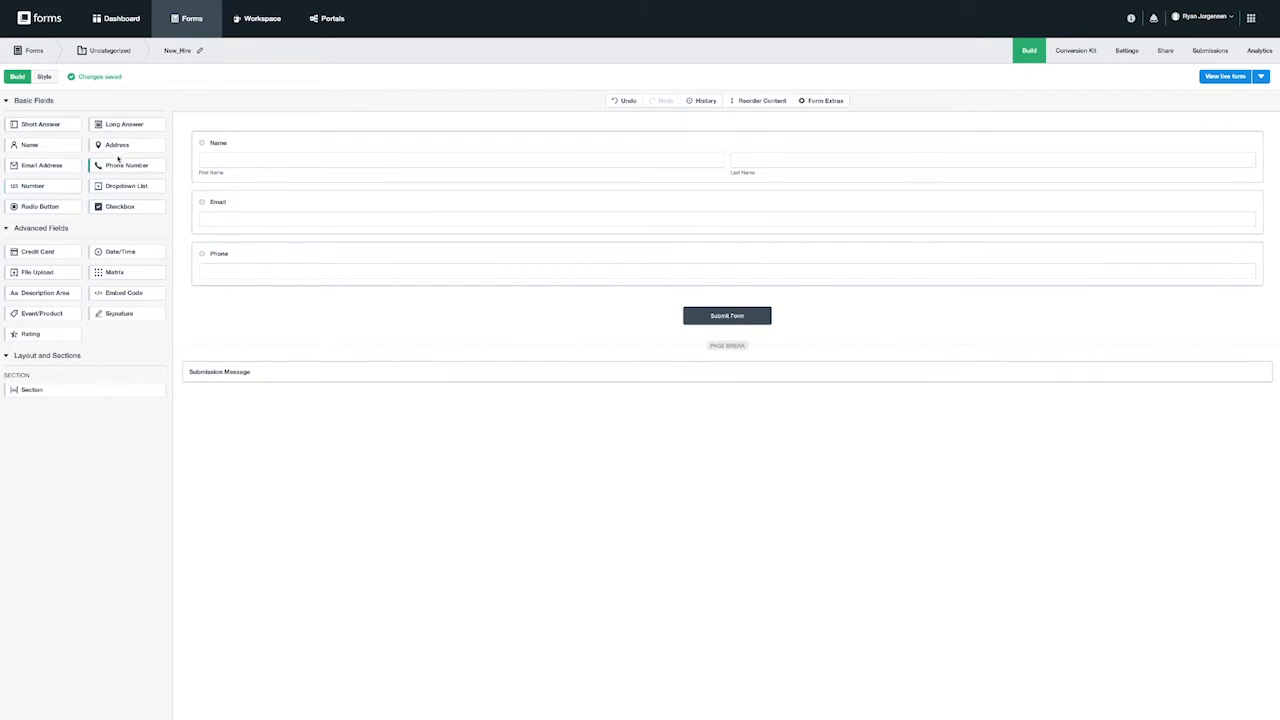
{"action": "left_click_drag", "start_coordinate": [131, 147], "coordinate": [263, 283]}
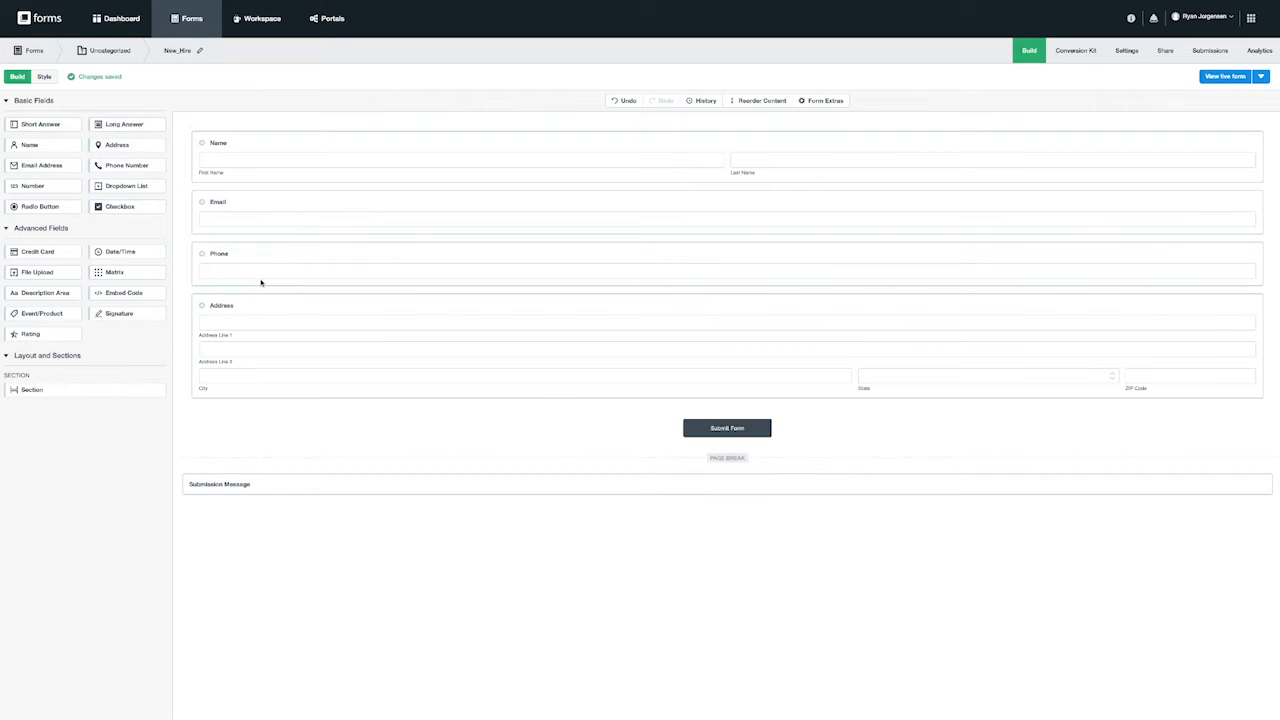
{"action": "left_click_drag", "start_coordinate": [52, 125], "coordinate": [302, 397]}
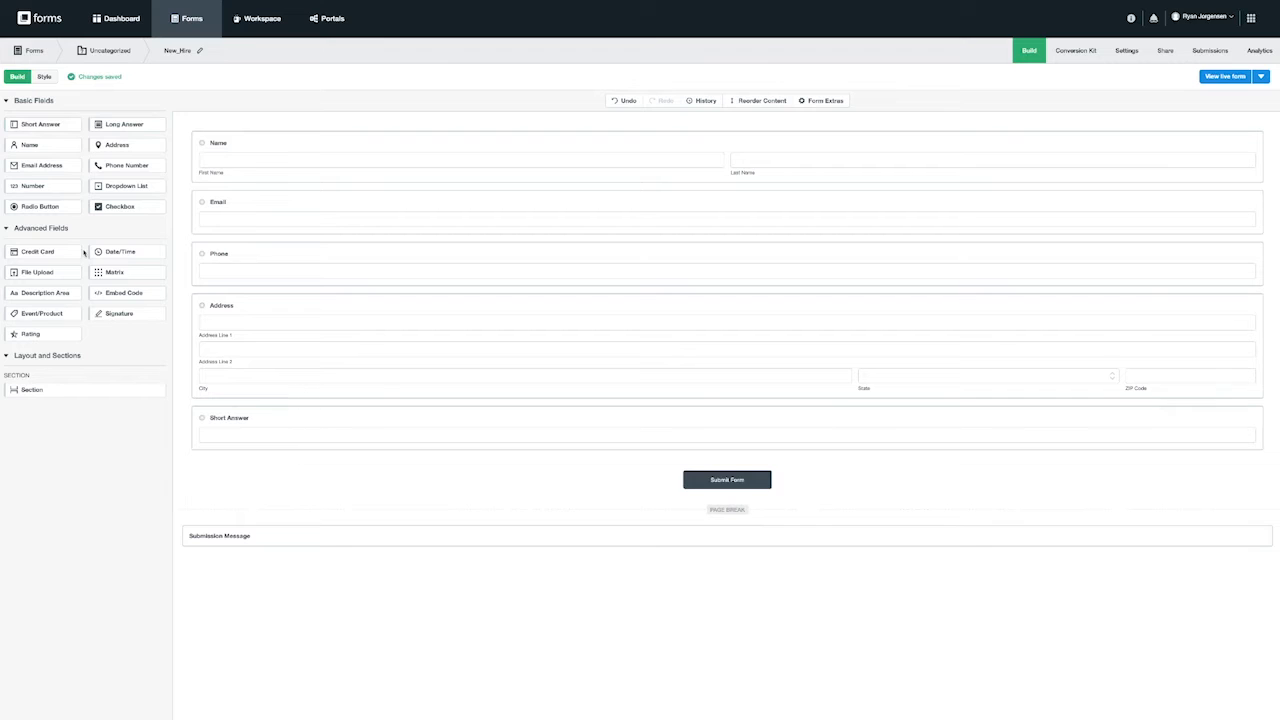
{"action": "left_click_drag", "start_coordinate": [44, 206], "coordinate": [297, 447]}
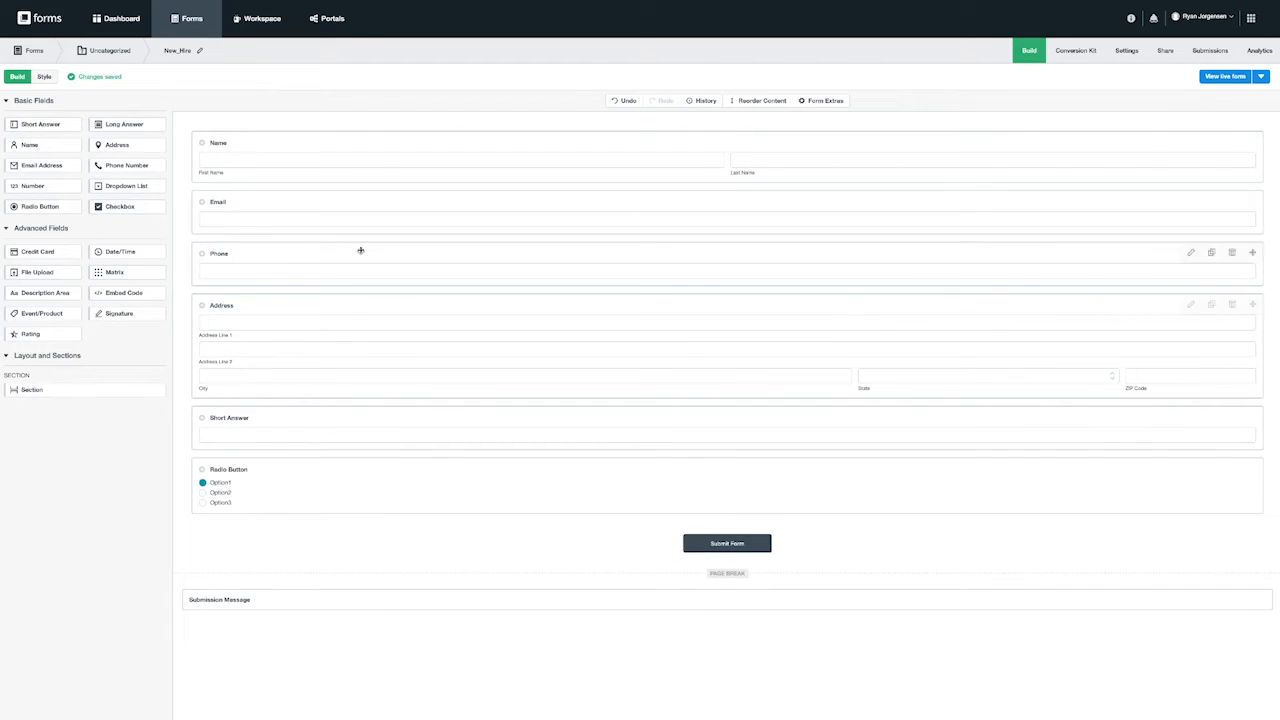
{"action": "left_click", "coordinate": [386, 148]}
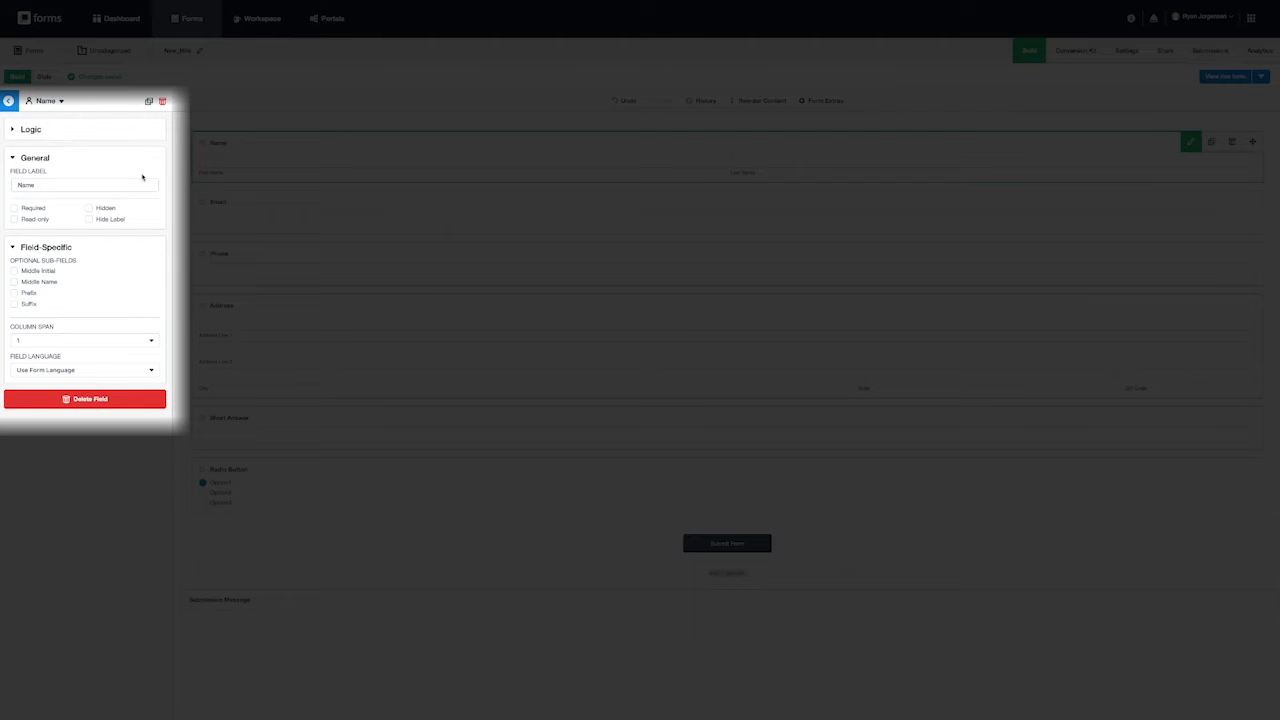
- Toggle Middle Initial, Middle Name, Prefix and Suffix on then off, leaving only first and last name
{"action": "left_click", "coordinate": [14, 271]}
{"action": "left_click", "coordinate": [14, 282]}
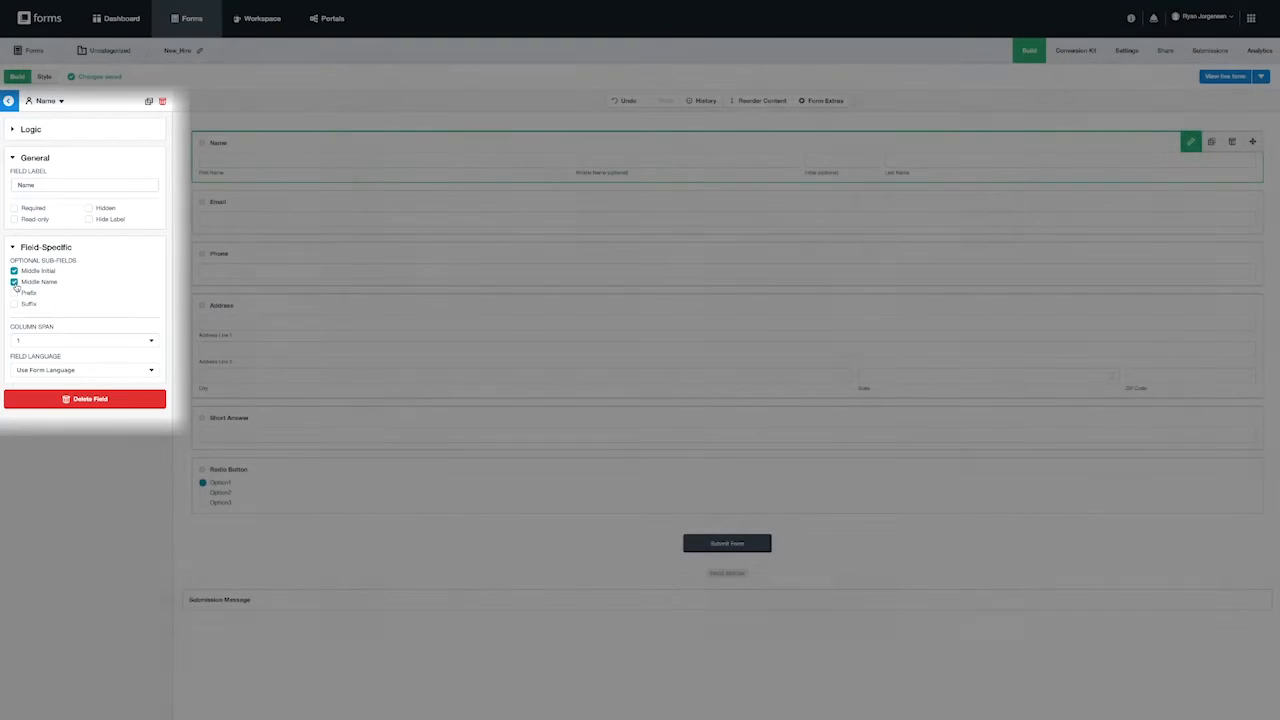
{"action": "left_click", "coordinate": [14, 292]}
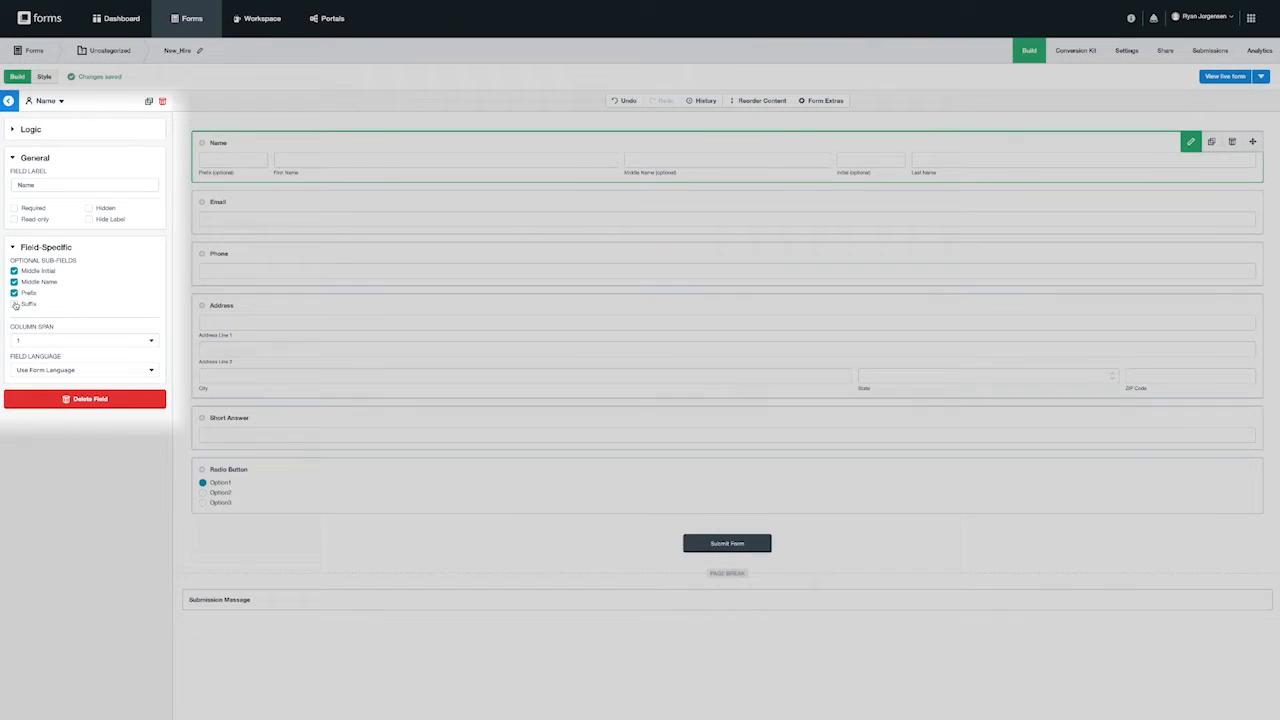
{"action": "left_click", "coordinate": [14, 304]}
{"action": "left_click", "coordinate": [14, 304]}
{"action": "left_click", "coordinate": [14, 292]}
{"action": "left_click", "coordinate": [14, 282]}
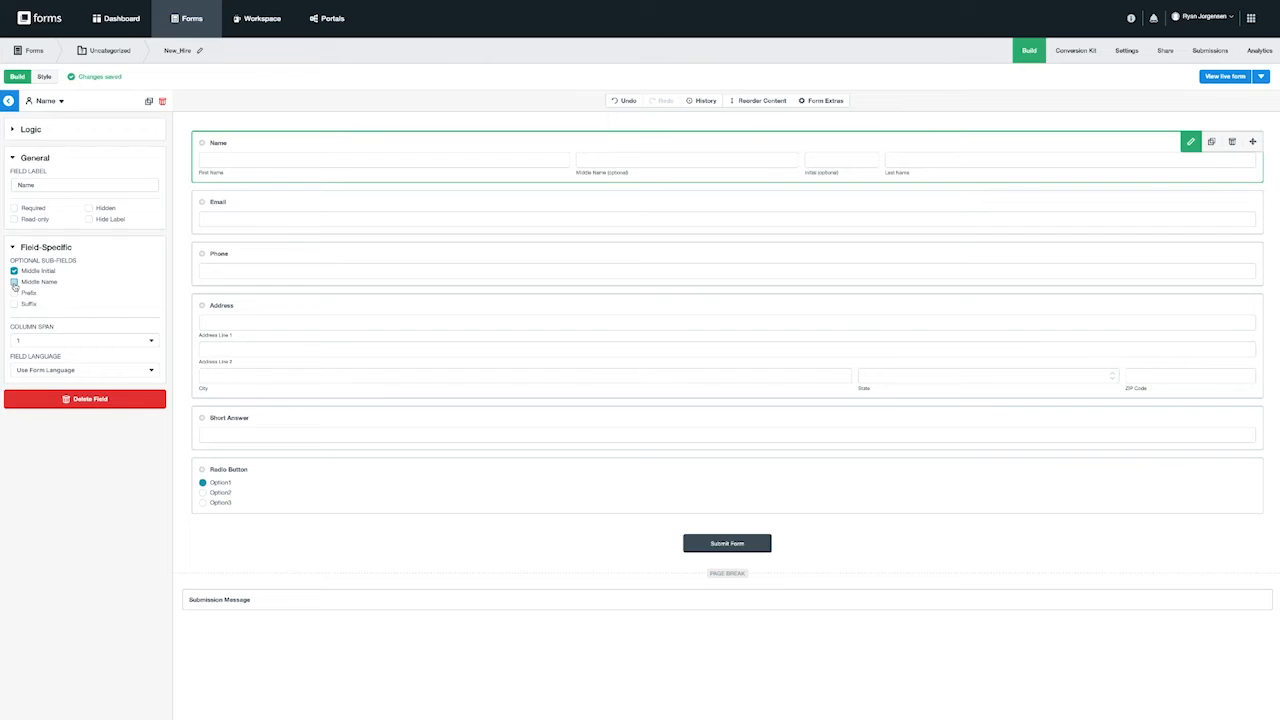
{"action": "left_click", "coordinate": [14, 271]}
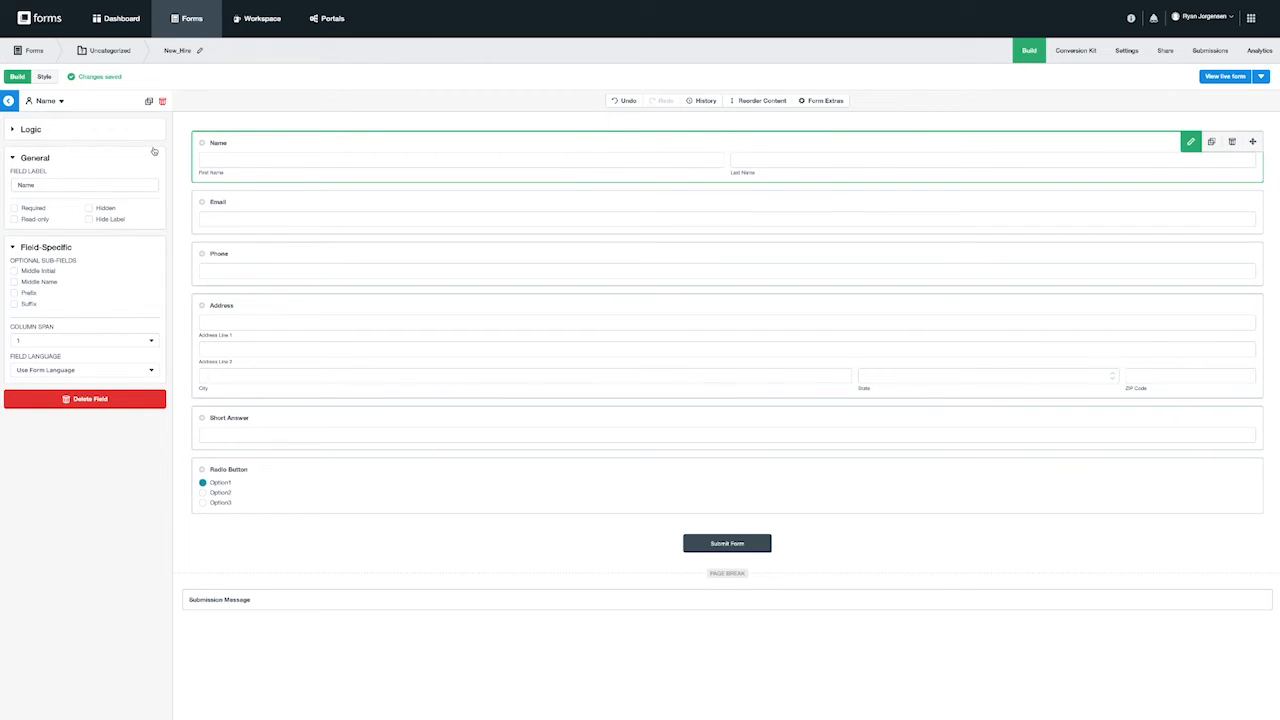
- Mark the Name, Email, Phone and Address fields as required
{"action": "left_click", "coordinate": [14, 208]}
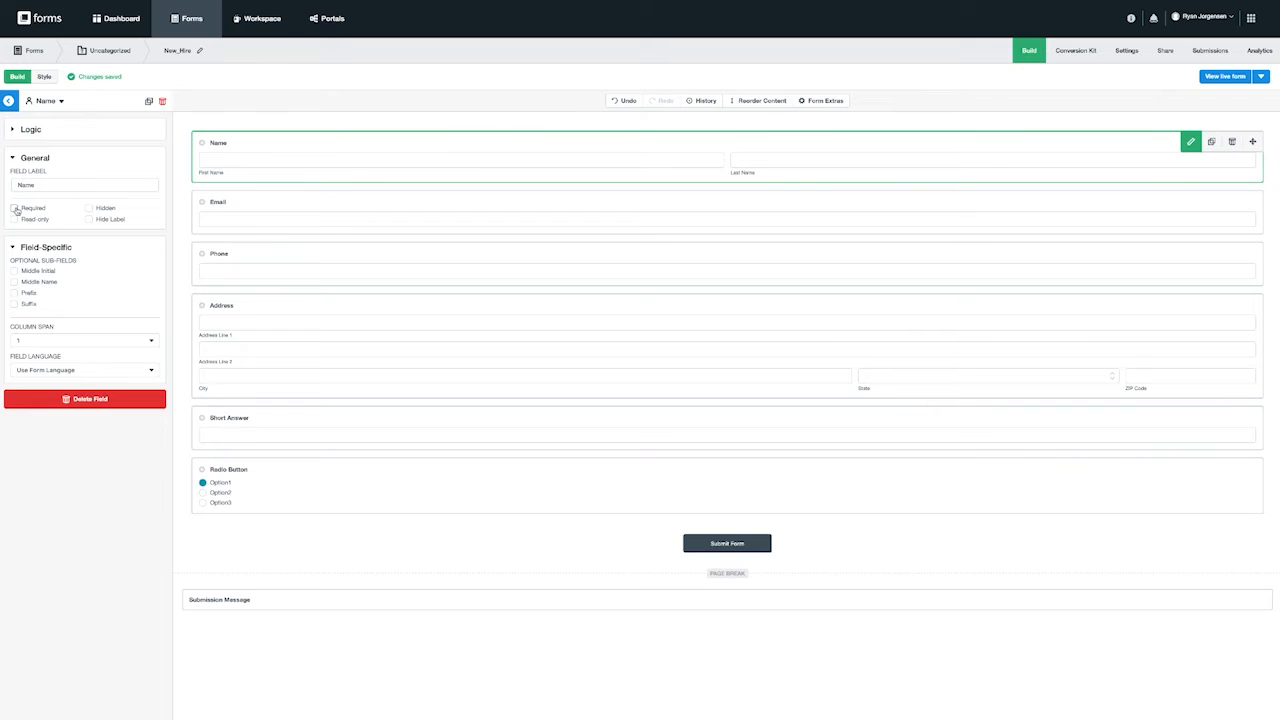
{"action": "left_click", "coordinate": [245, 201]}
{"action": "left_click", "coordinate": [20, 281]}
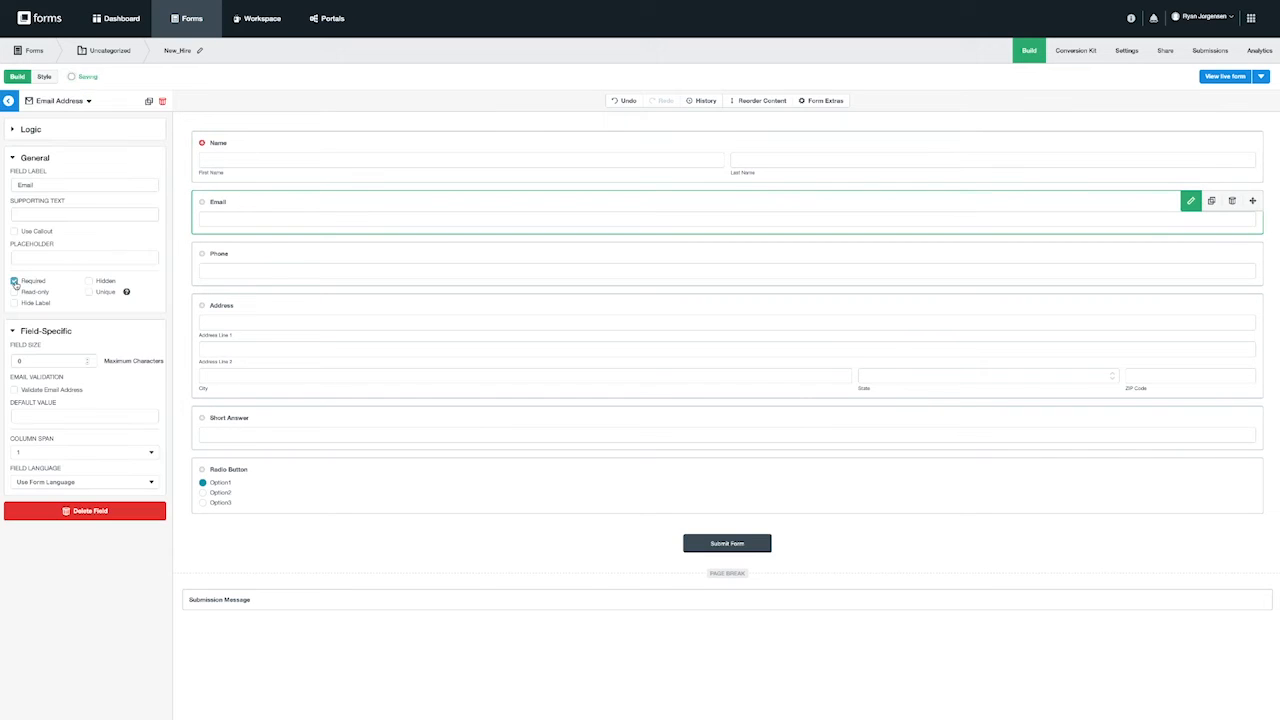
{"action": "left_click", "coordinate": [240, 252]}
{"action": "left_click", "coordinate": [14, 283]}
{"action": "left_click", "coordinate": [272, 306]}
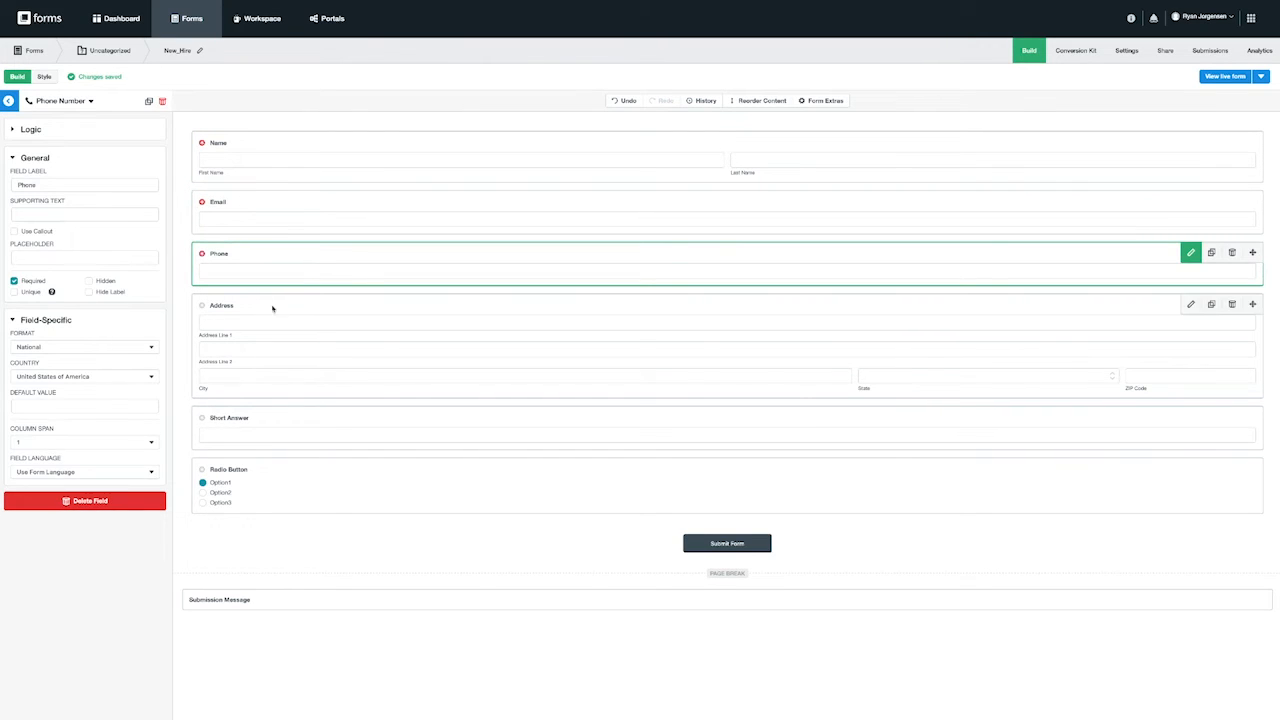
{"action": "left_click", "coordinate": [14, 208]}
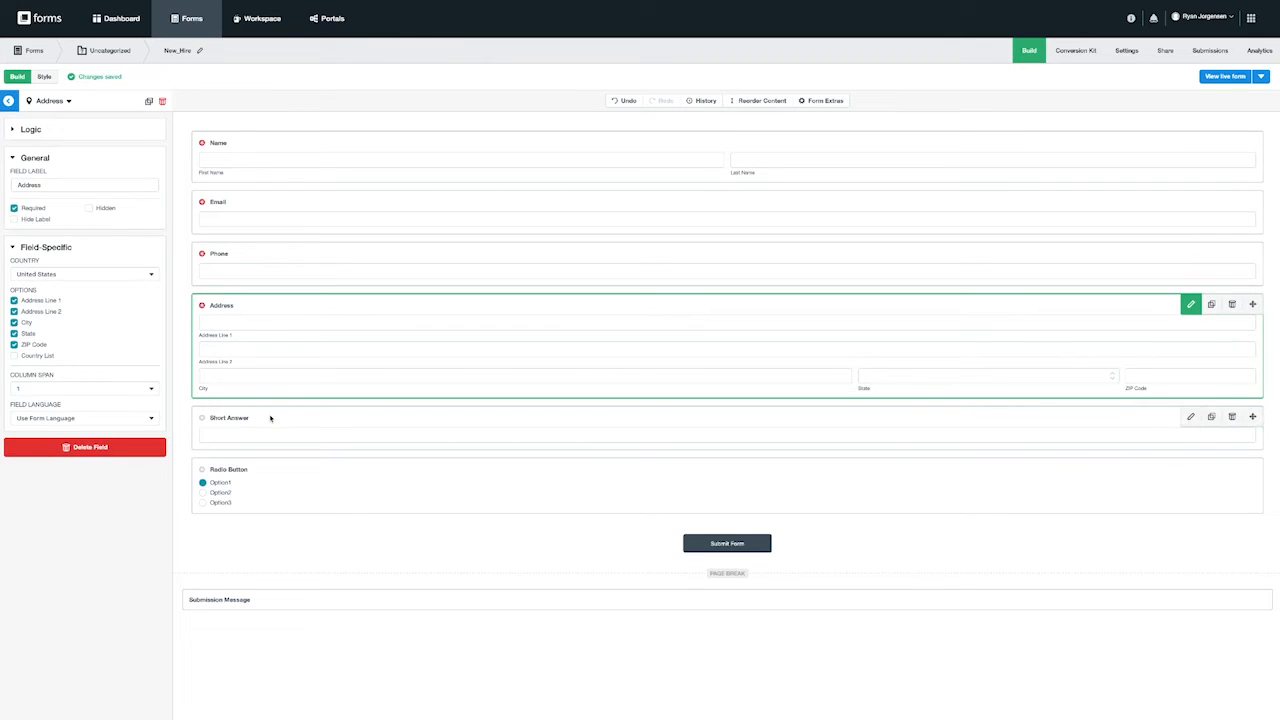
- Relabel the short answer field 'Name of the position you accepted?' and make it required
{"action": "left_click", "coordinate": [262, 412]}
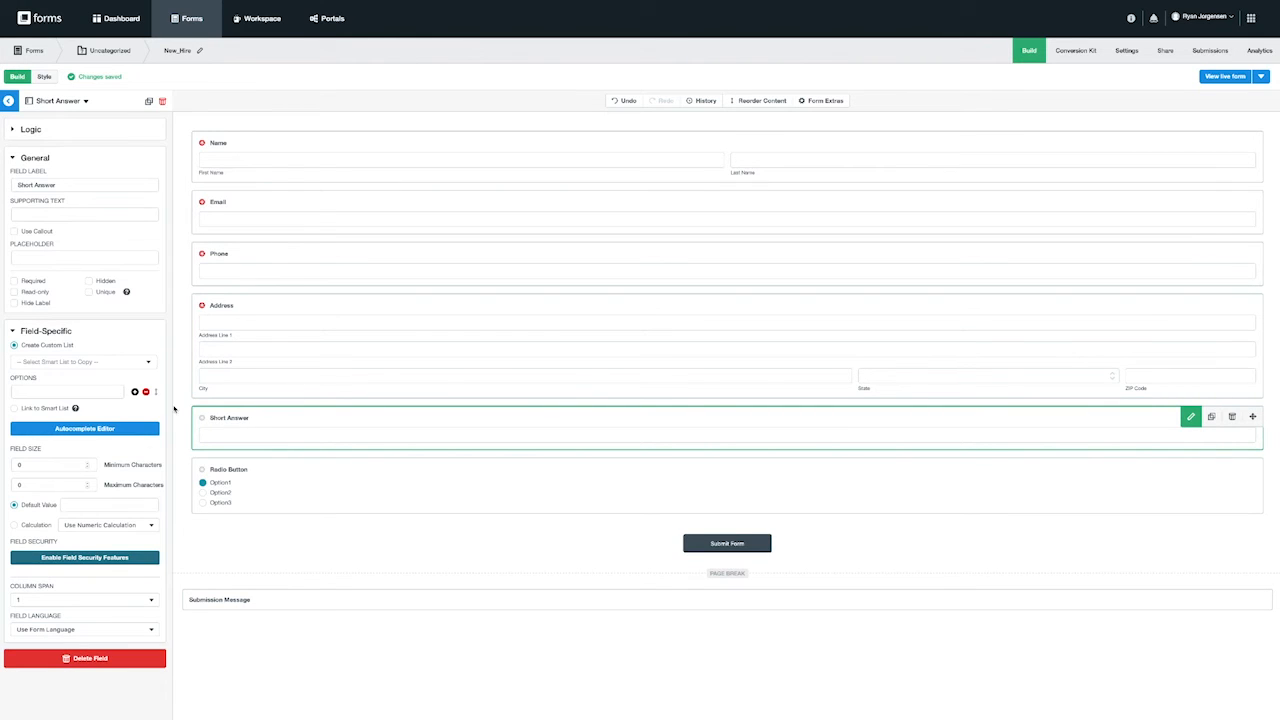
{"action": "left_click", "coordinate": [90, 185]}
{"action": "key", "text": "ctrl+a"}
{"action": "type", "text": "Name of the po"}
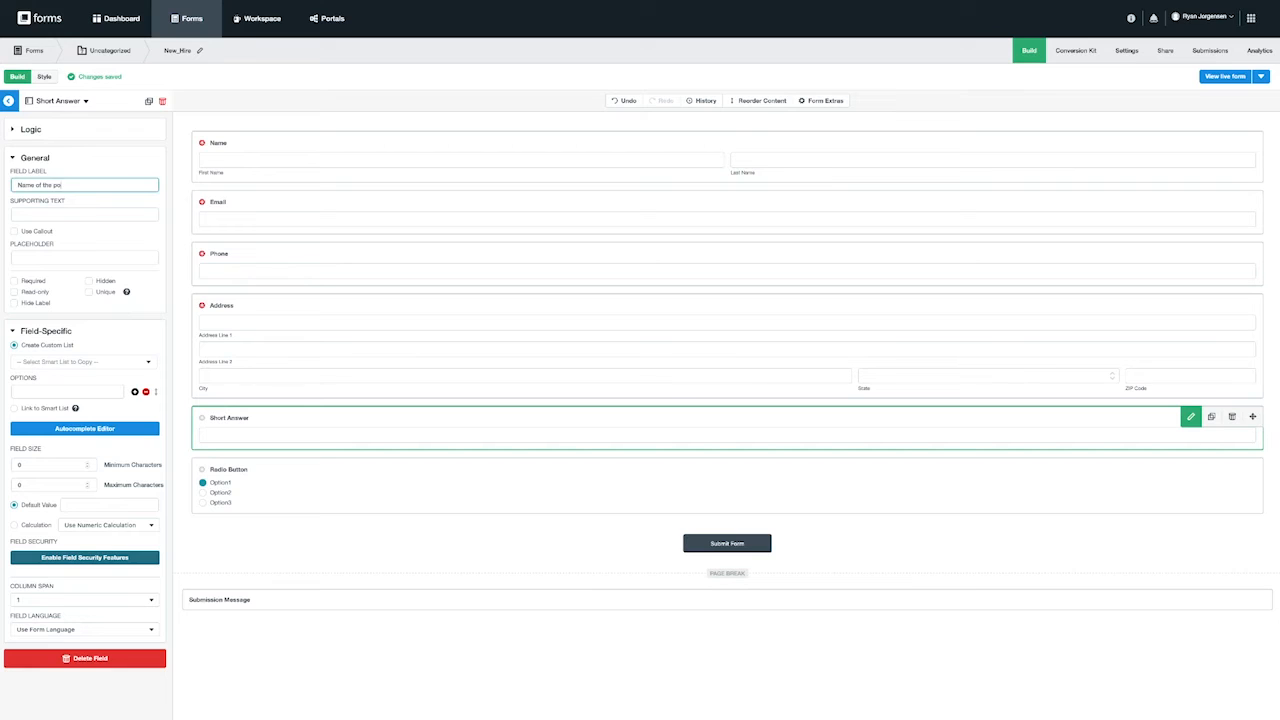
{"action": "type", "text": "sition you accepted?"}
{"action": "left_click", "coordinate": [14, 281]}
- Make the radio button field required and select its label for replacement
{"action": "left_click", "coordinate": [271, 477]}
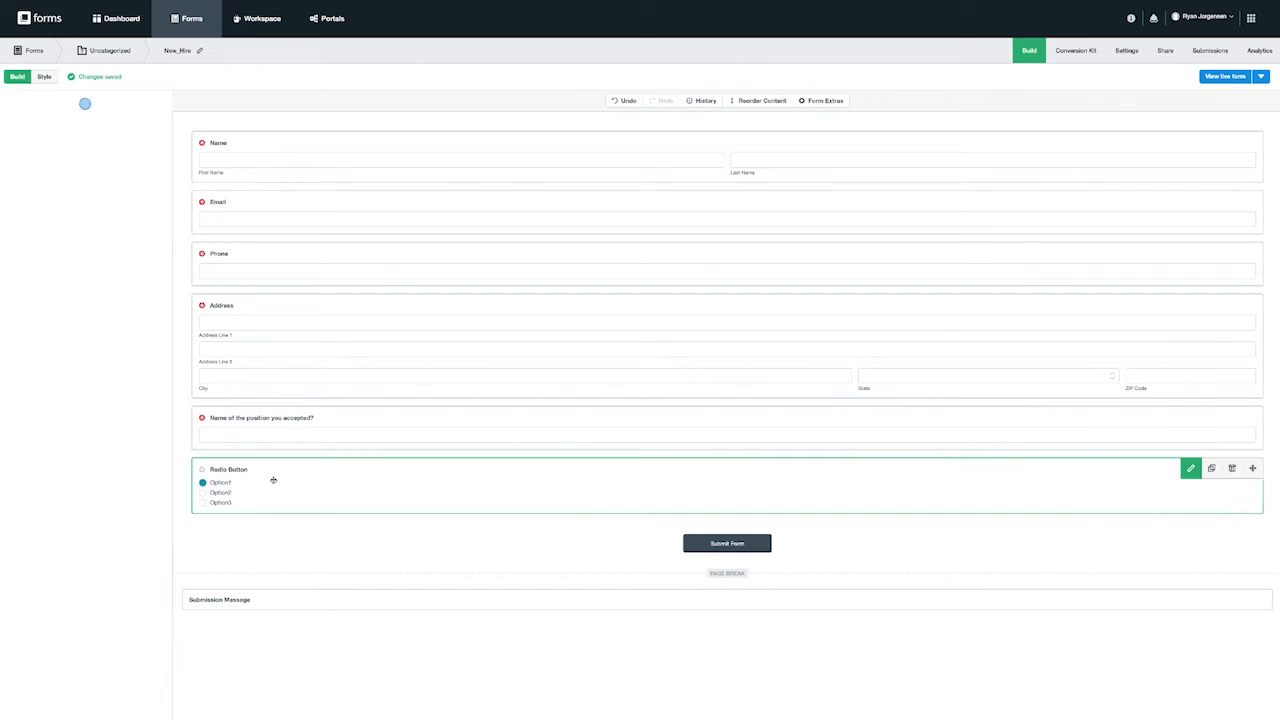
{"action": "left_click", "coordinate": [14, 251]}
{"action": "left_click", "coordinate": [90, 185]}
{"action": "key", "text": "ctrl+a"}
- Label the radio field 'How did you hear about us?' with Linkedin, Indeed, Colleague and Other choices
{"action": "type", "text": "How did you hear about us?"}
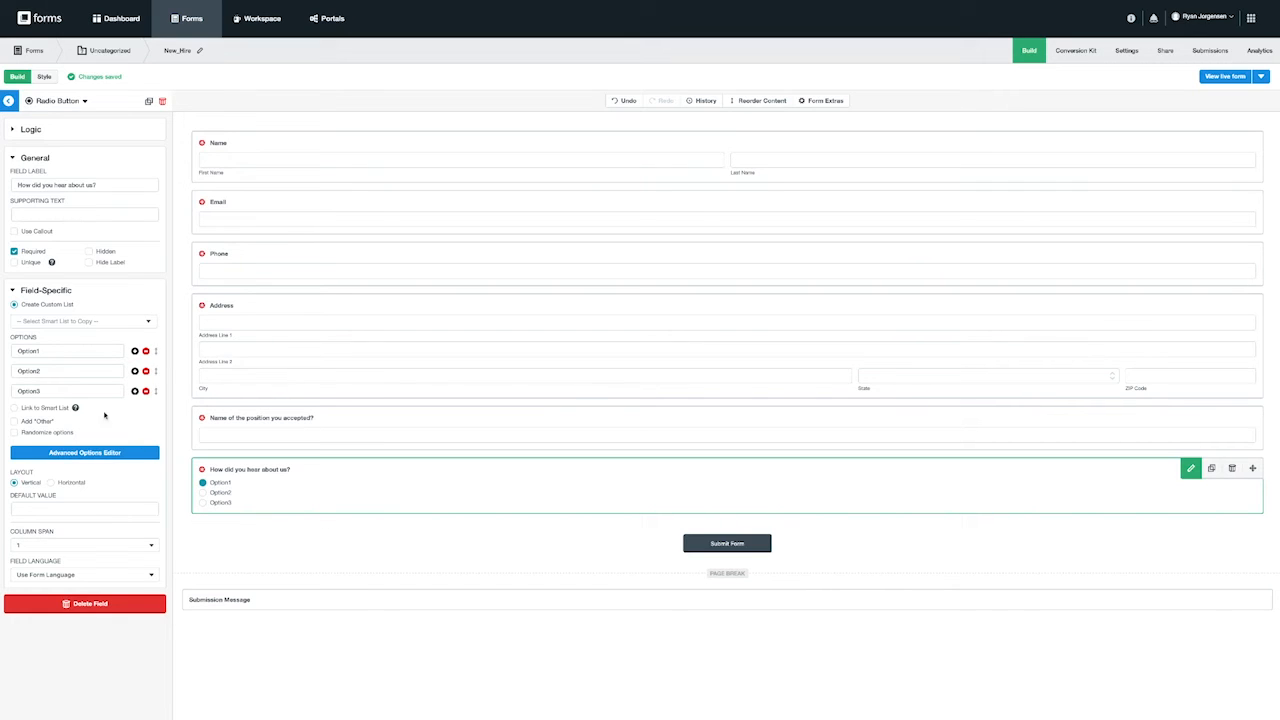
{"action": "double_click", "coordinate": [55, 346]}
{"action": "key", "text": "BackSpace"}
{"action": "type", "text": "Linkedin"}
{"action": "double_click", "coordinate": [88, 371]}
{"action": "key", "text": "BackSpace"}
{"action": "type", "text": "Indeed"}
{"action": "double_click", "coordinate": [55, 391]}
{"action": "key", "text": "BackSpace"}
{"action": "type", "text": "Colleague"}
{"action": "left_click", "coordinate": [14, 421]}
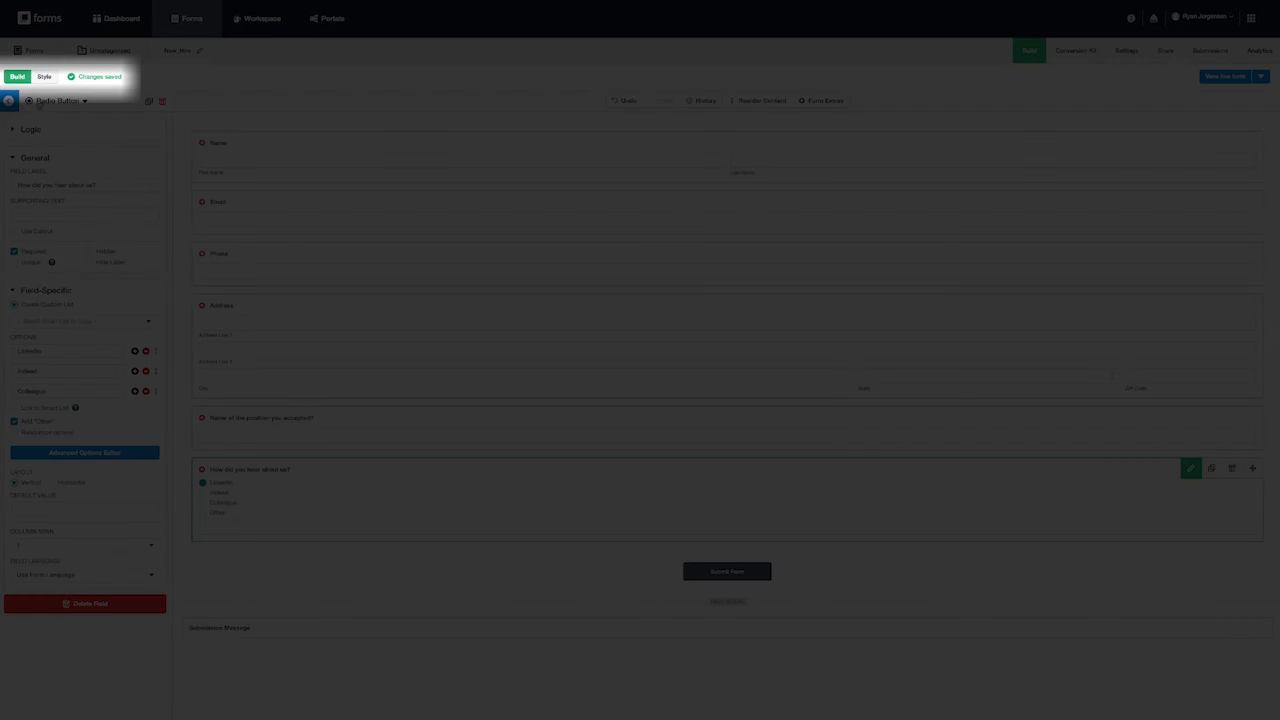
- Apply the Formstack Light theme from the Style tab's Themes Library
{"action": "left_click", "coordinate": [39, 79]}
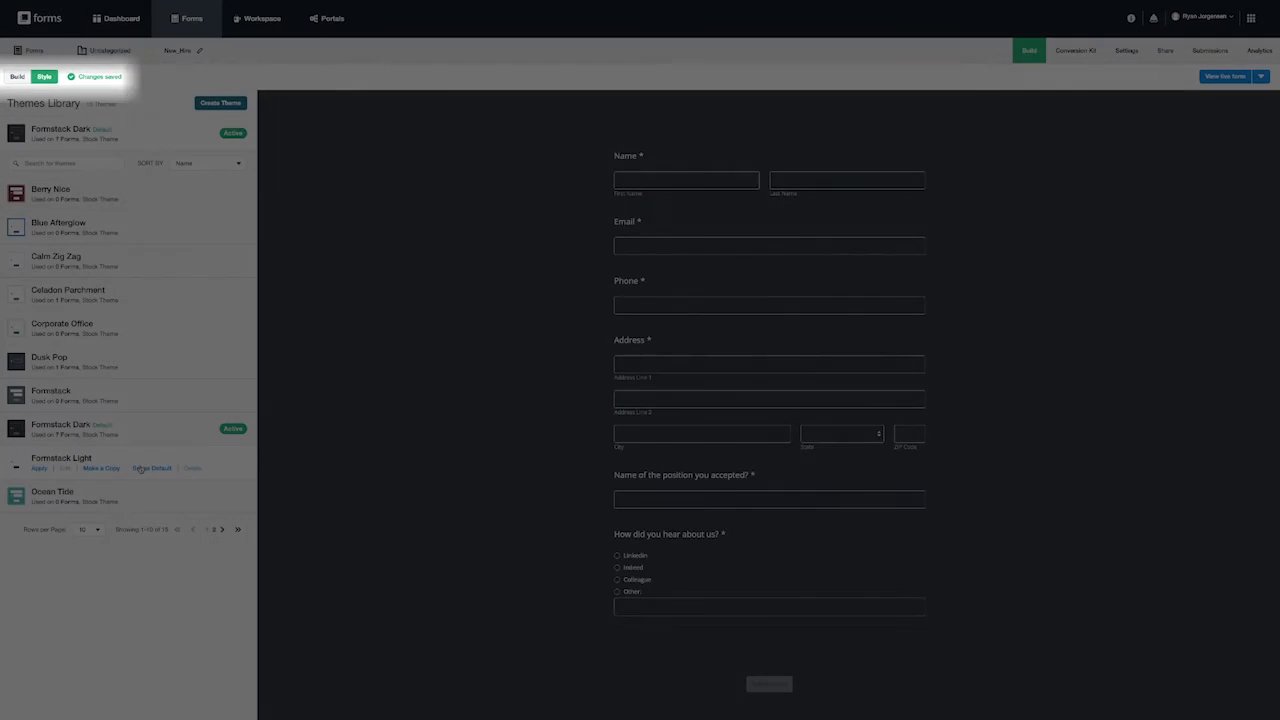
{"action": "mouse_move", "coordinate": [47, 474]}
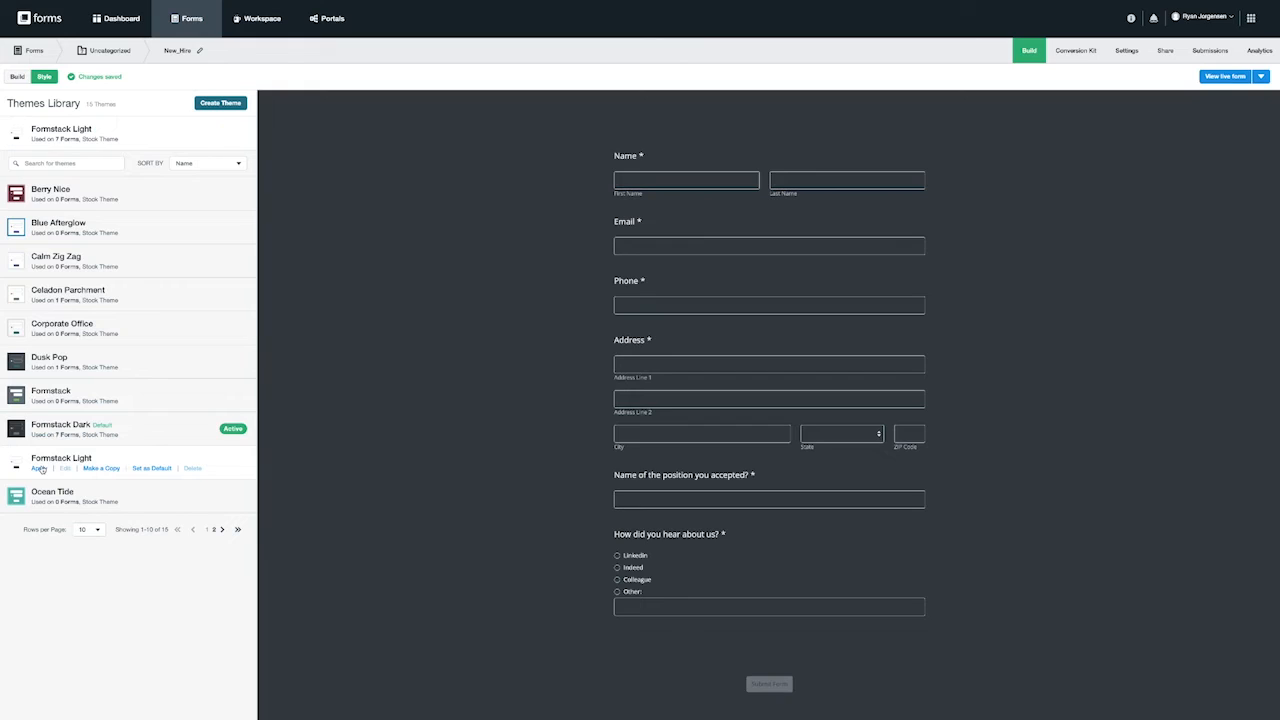
{"action": "left_click", "coordinate": [40, 469]}
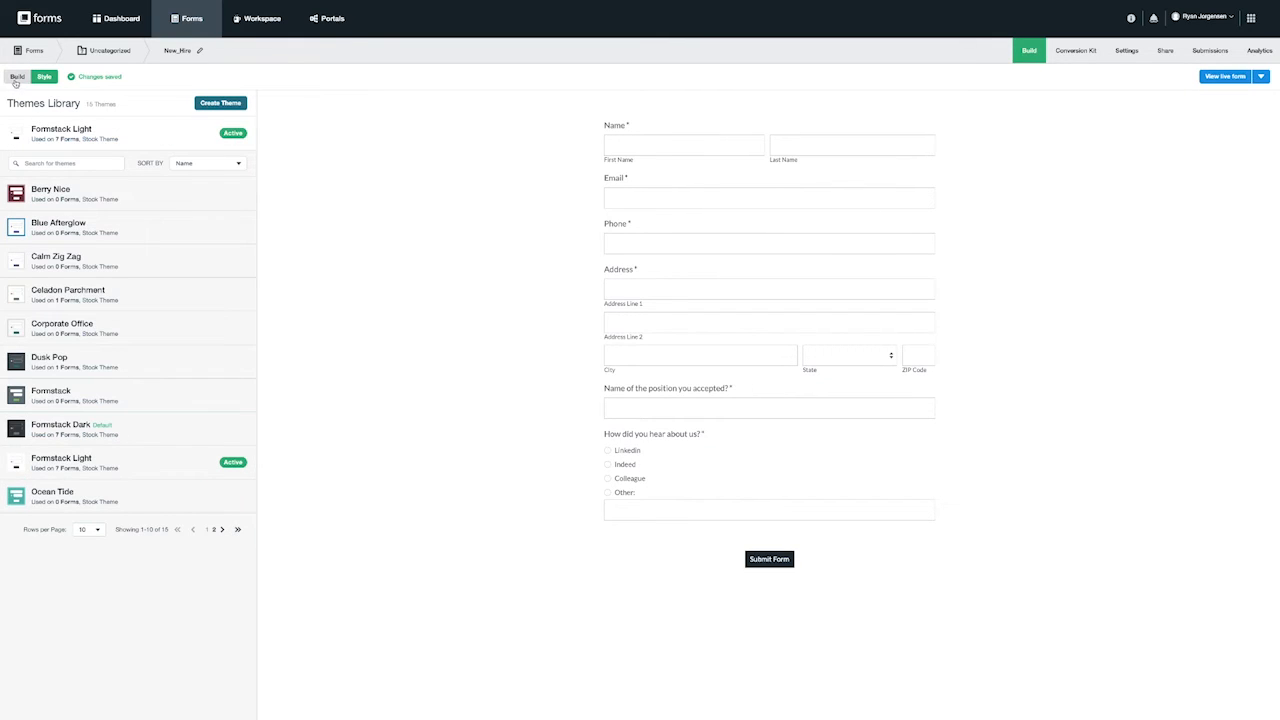
- Create Untitled Theme 4 keeping the Lato font and enlarging the font size
{"action": "left_click", "coordinate": [213, 104]}
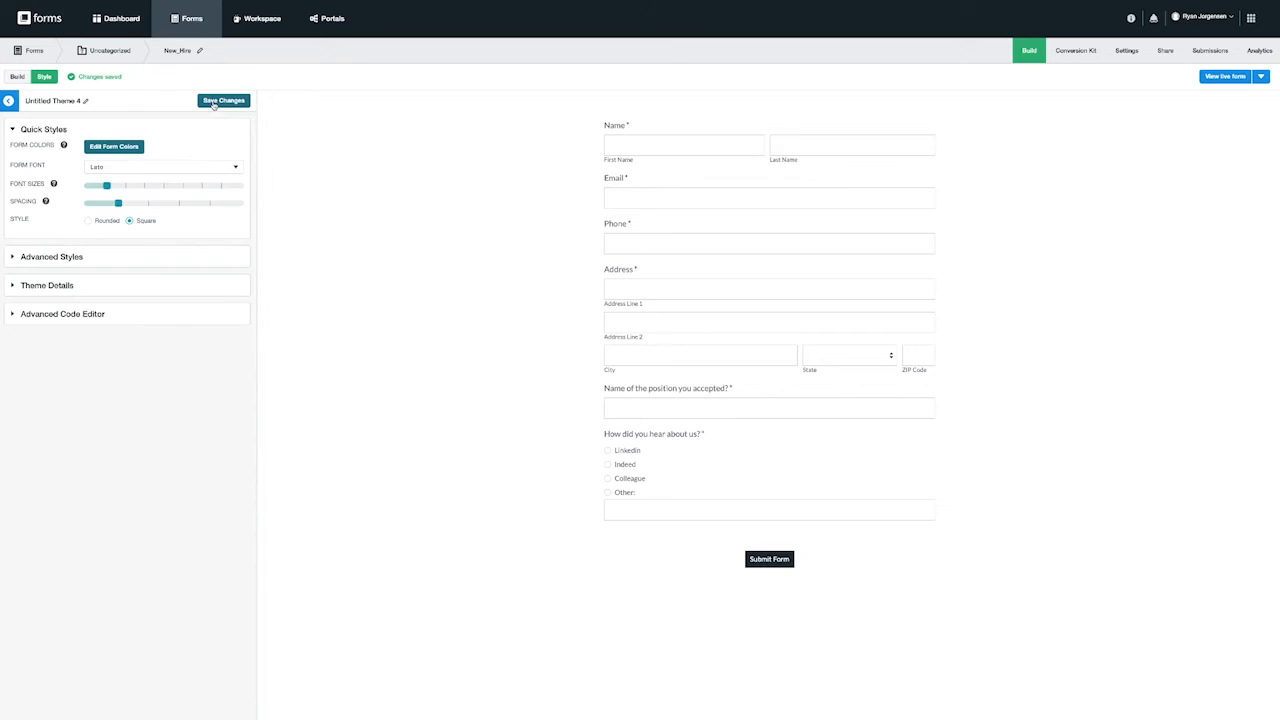
{"action": "left_click", "coordinate": [125, 166]}
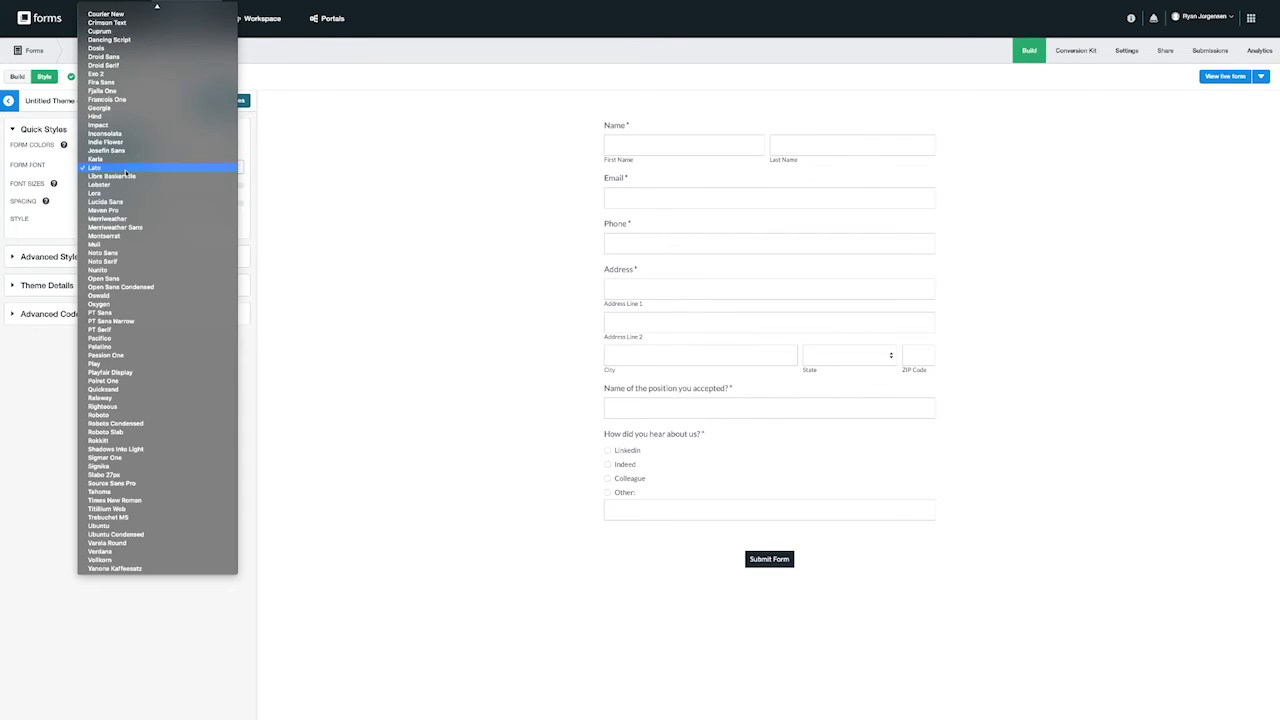
{"action": "left_click", "coordinate": [135, 170]}
{"action": "mouse_move", "coordinate": [105, 187]}
{"action": "left_mouse_down"}
{"action": "mouse_move", "coordinate": [183, 188]}
{"action": "mouse_move", "coordinate": [126, 188]}
{"action": "left_mouse_up"}
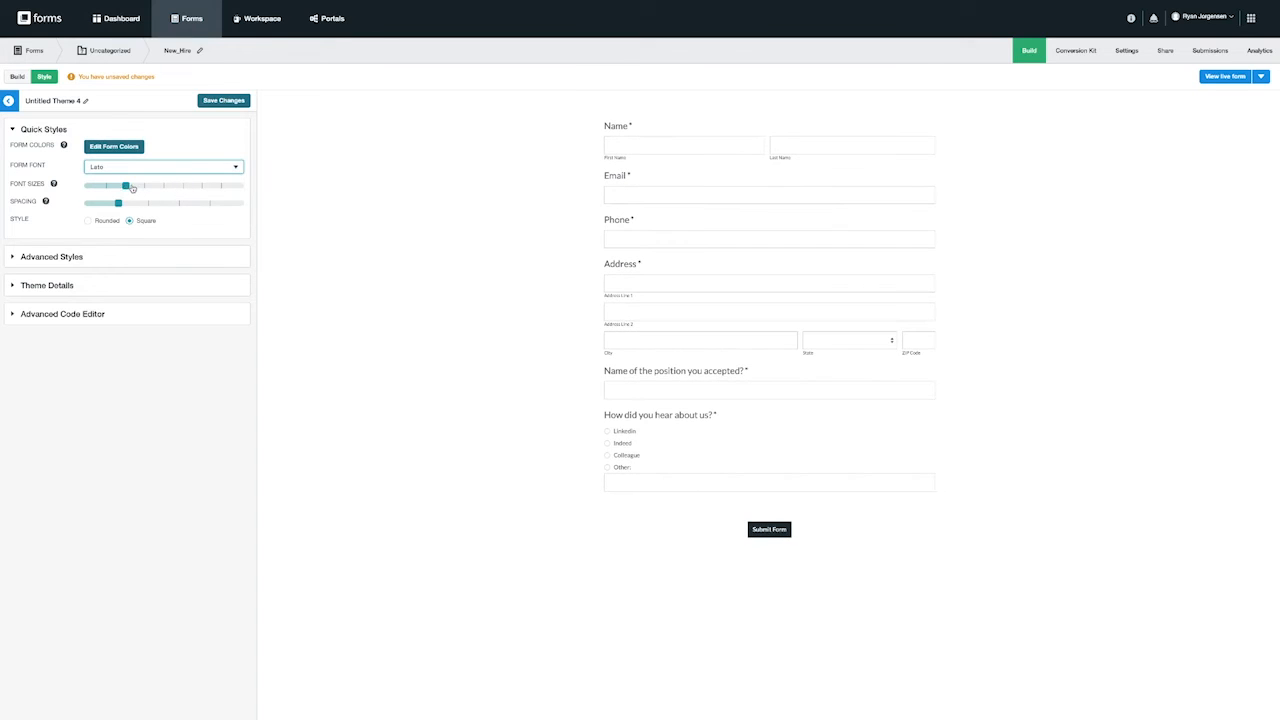
{"action": "left_click", "coordinate": [14, 315]}
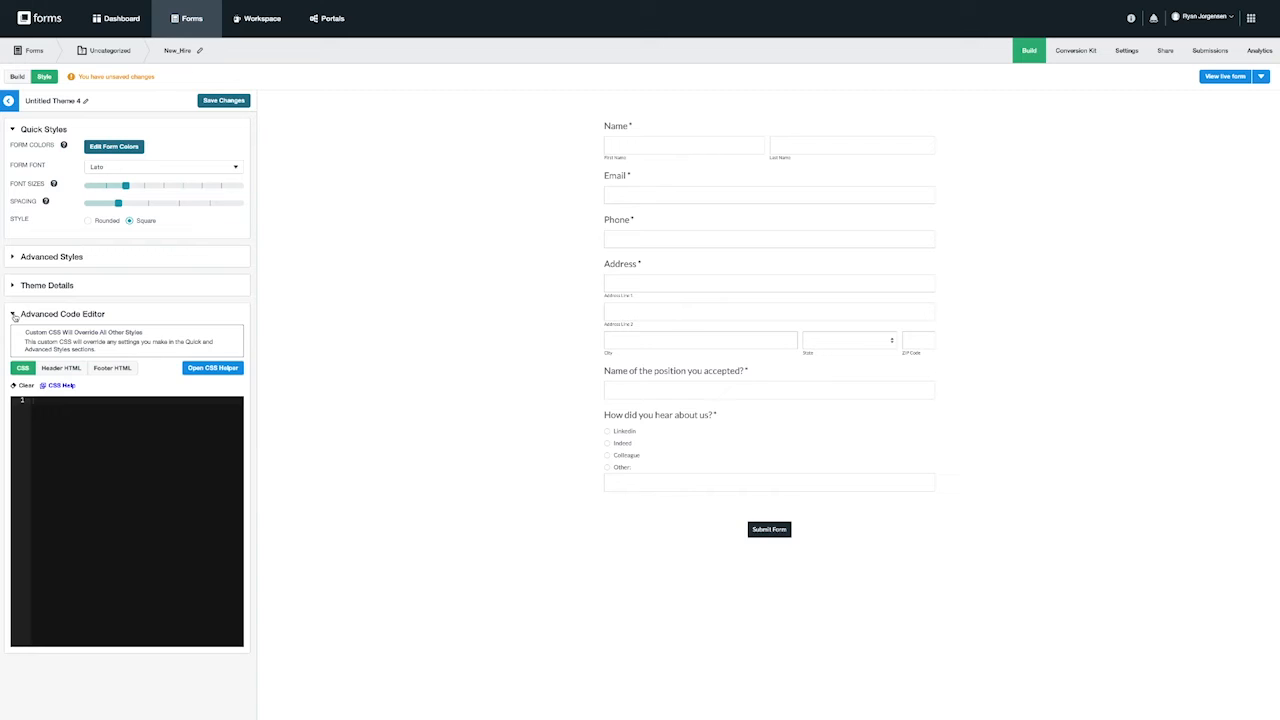
{"action": "left_click", "coordinate": [14, 315]}
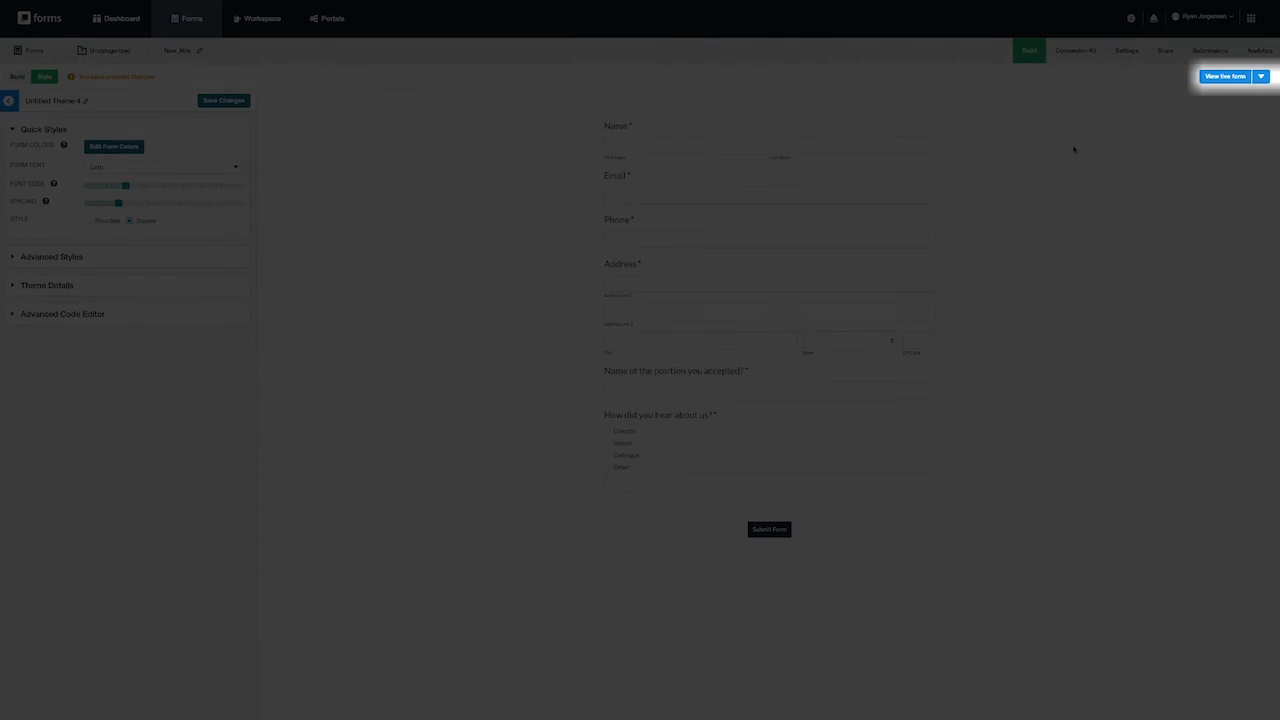
- On the live form, enter the test applicant's name, email address and phone number
{"action": "left_click", "coordinate": [1224, 77]}
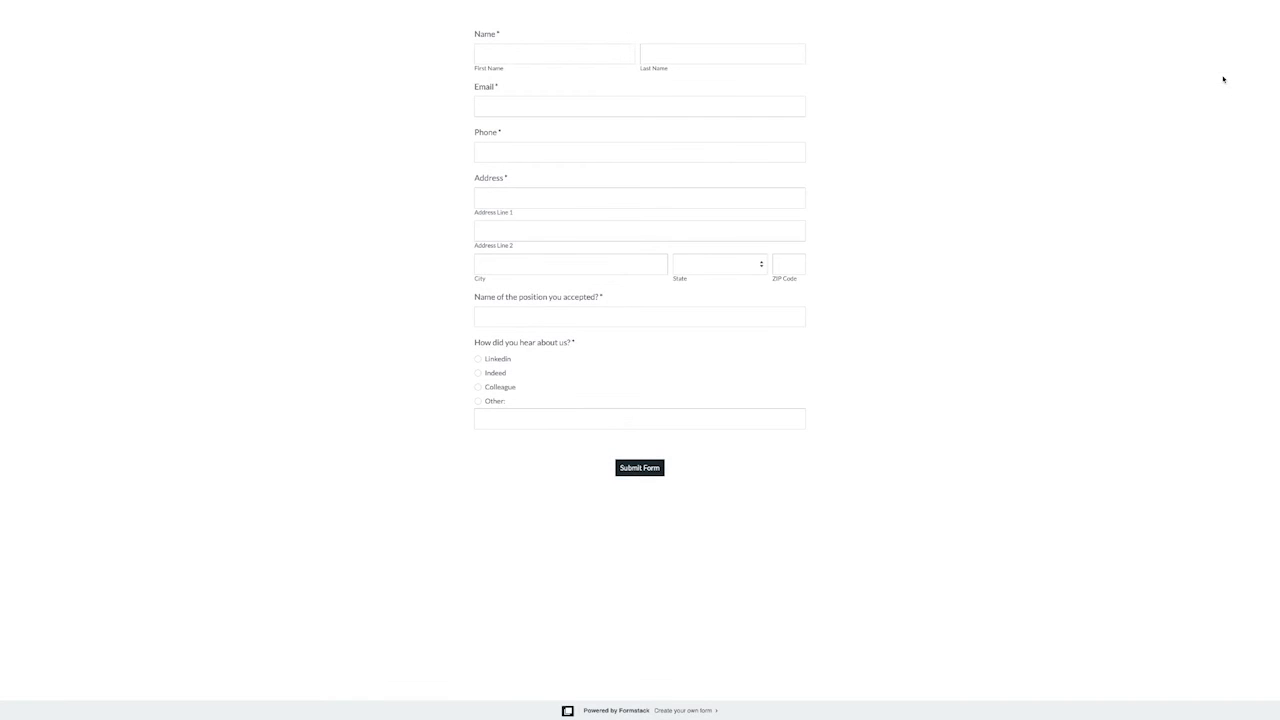
{"action": "left_click", "coordinate": [566, 55]}
{"action": "type", "text": "Ryan"}
{"action": "key", "text": "Tab"}
{"action": "key", "text": "Tab"}
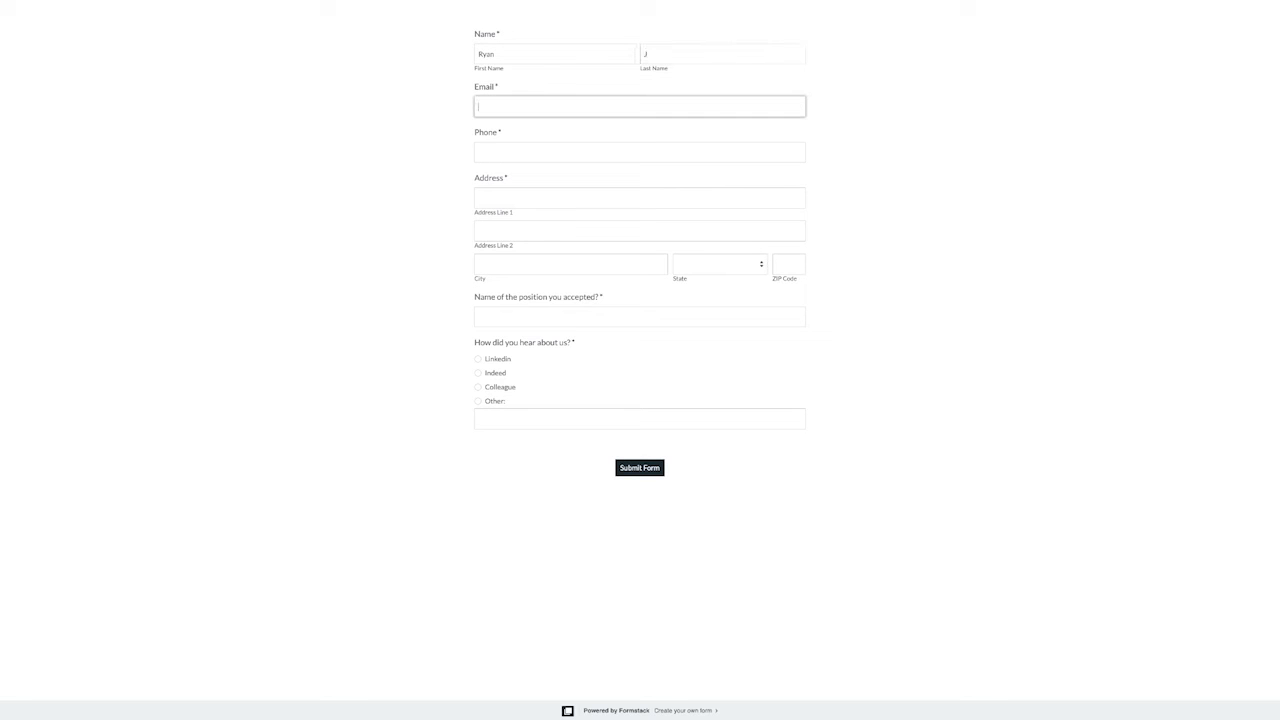
{"action": "key", "text": "Tab"}
- Fill in the address, position 'Customer Success Manager' and LinkedIn as source, then submit
{"action": "key", "text": "Tab"}
{"action": "key", "text": "Tab"}
{"action": "type", "text": "Laguna Beachc"}
{"action": "key", "text": "Tab"}
{"action": "type", "text": "92651"}
{"action": "key", "text": "Tab"}
{"action": "type", "text": "Customer Success Manager"}
{"action": "left_click", "coordinate": [478, 359]}
{"action": "left_click", "coordinate": [629, 468]}
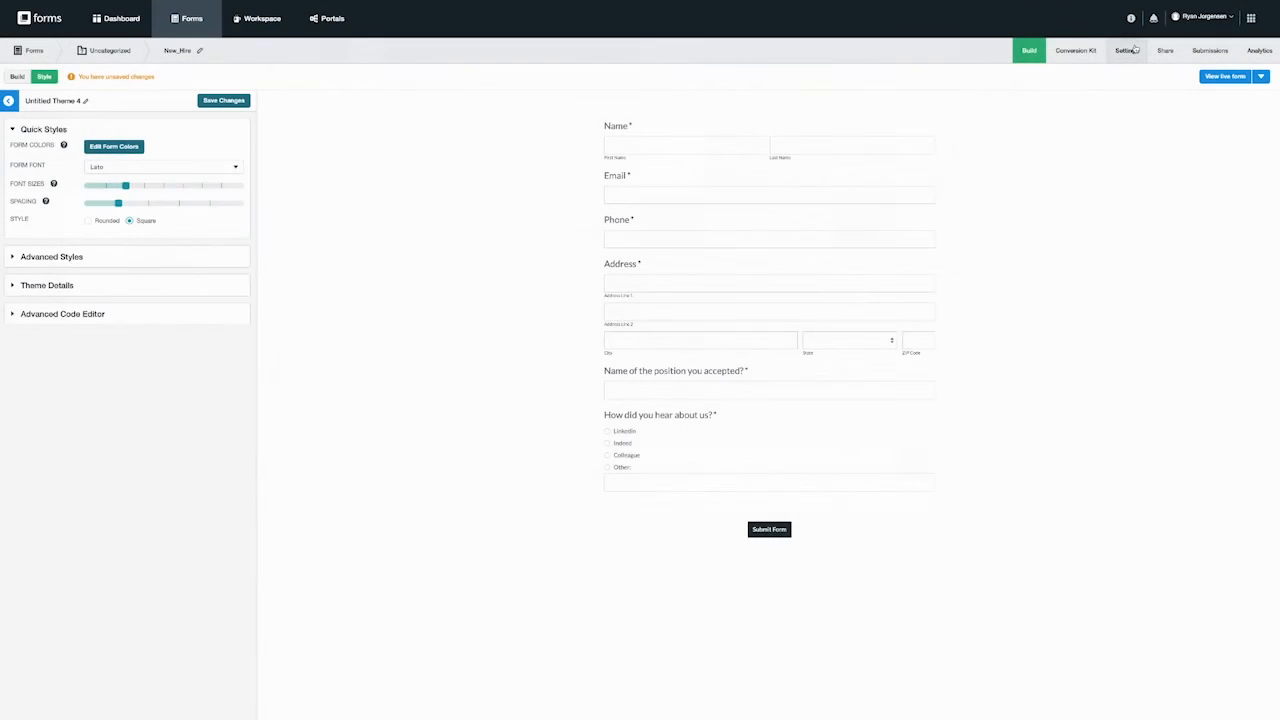
- Browse the General, Emails & Actions, Welcome & Submission Message, Security and Integrations settings, ending on Share
{"action": "left_click", "coordinate": [1130, 49]}
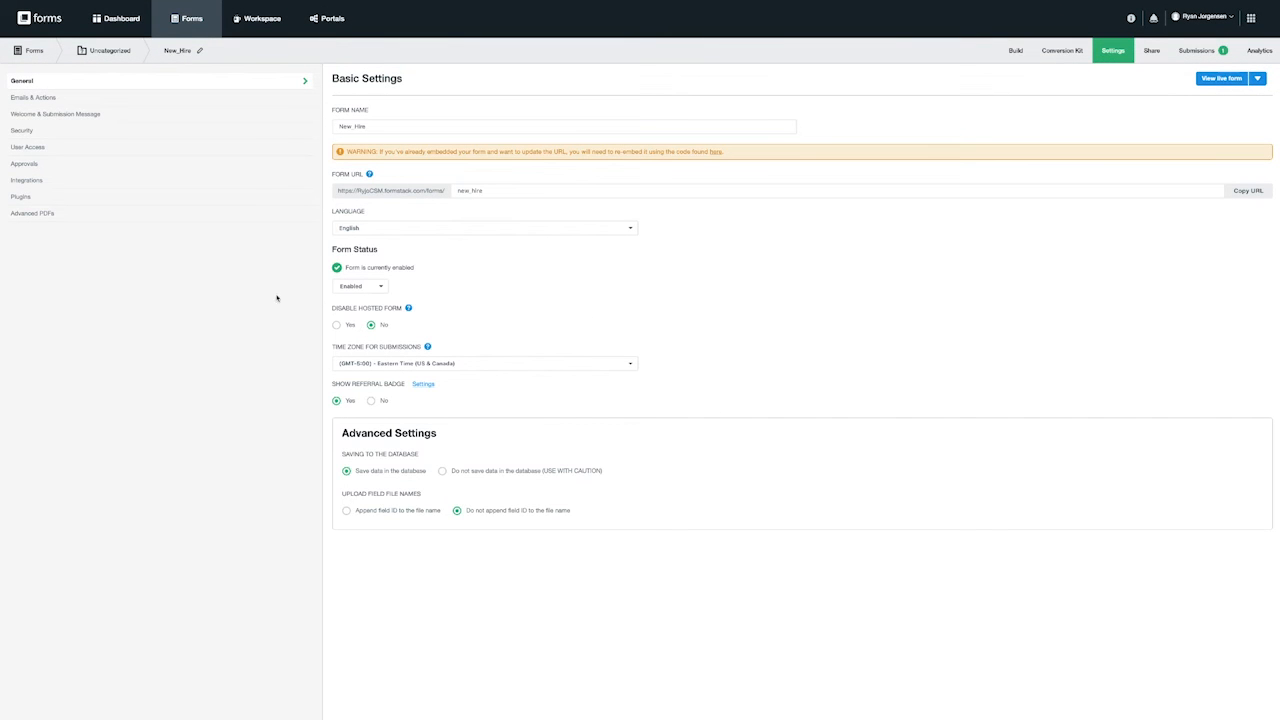
{"action": "left_click", "coordinate": [40, 97]}
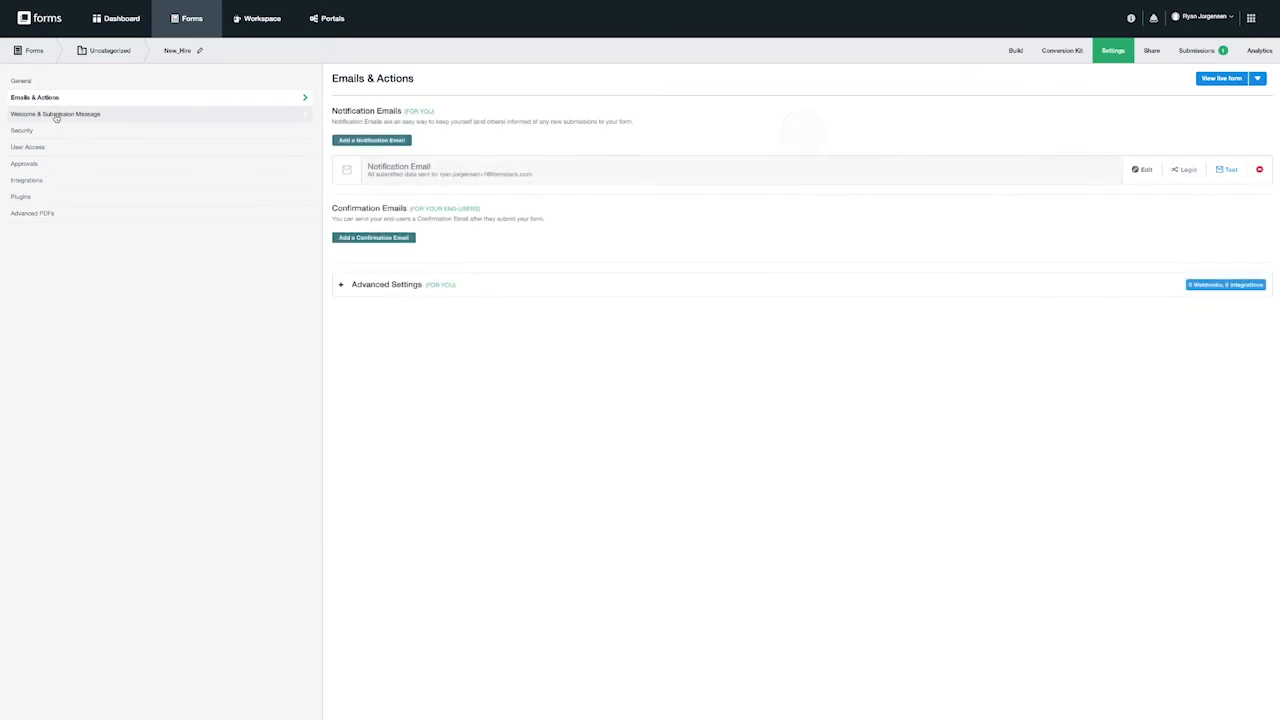
{"action": "left_click", "coordinate": [56, 117]}
{"action": "left_click", "coordinate": [47, 133]}
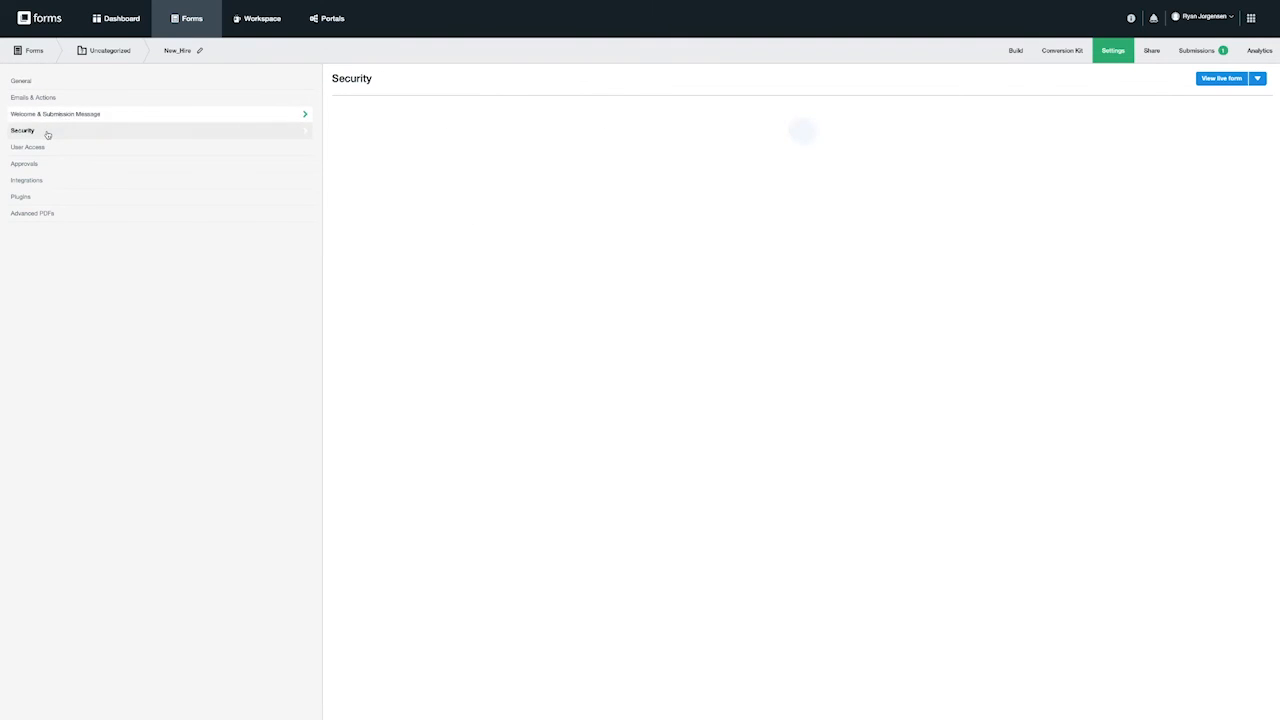
{"action": "left_click", "coordinate": [40, 181]}
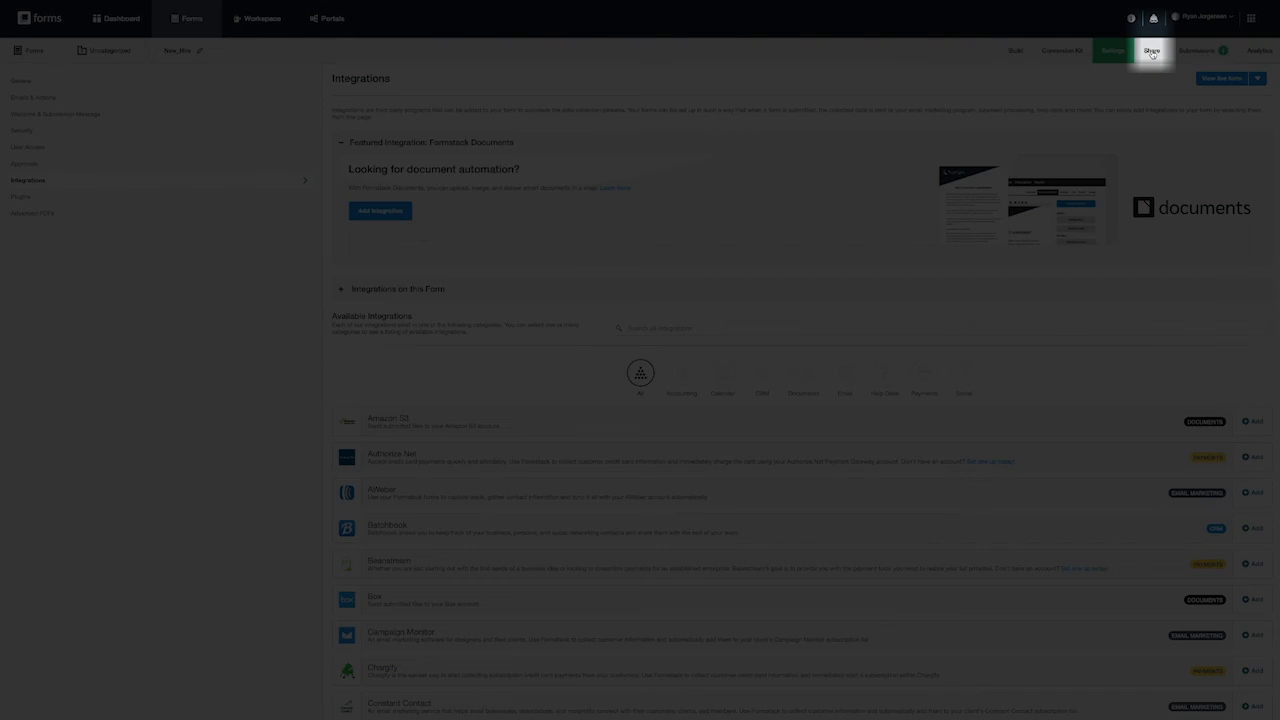
{"action": "left_click", "coordinate": [1151, 53]}
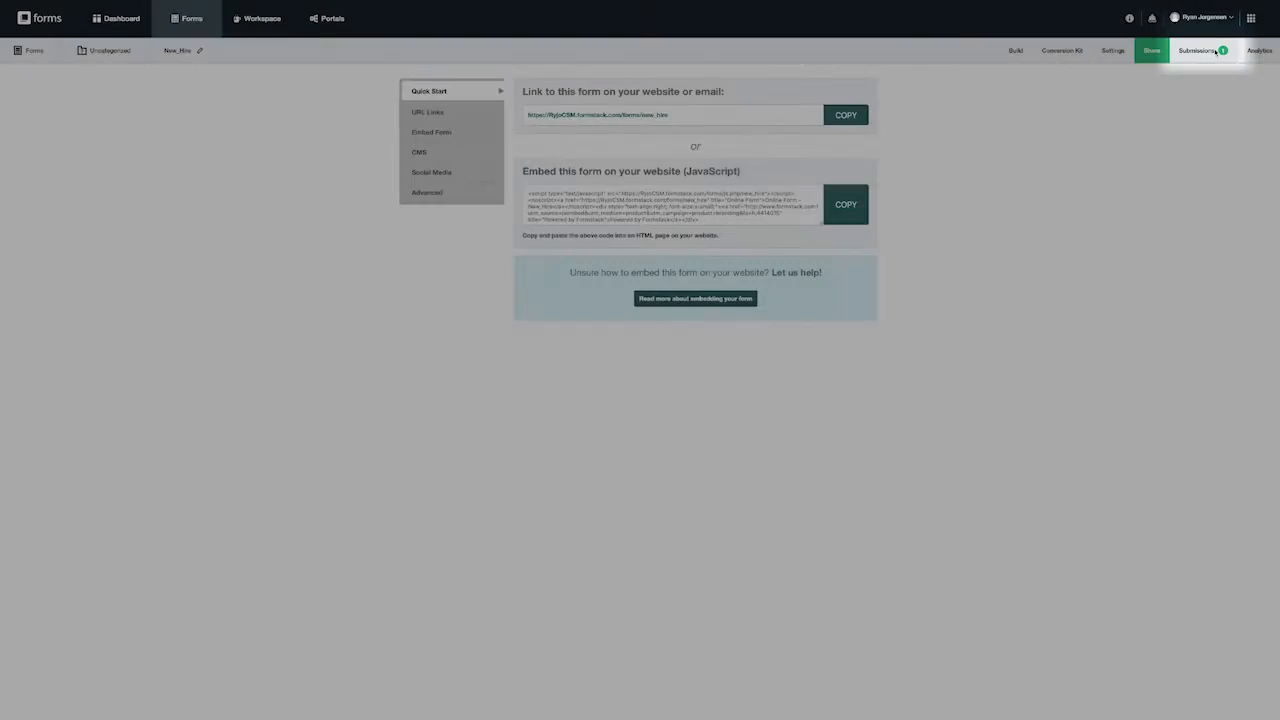
- View Submissions, keeping the All Submissions filter, and select then deselect the test entry
{"action": "left_click", "coordinate": [1216, 52]}
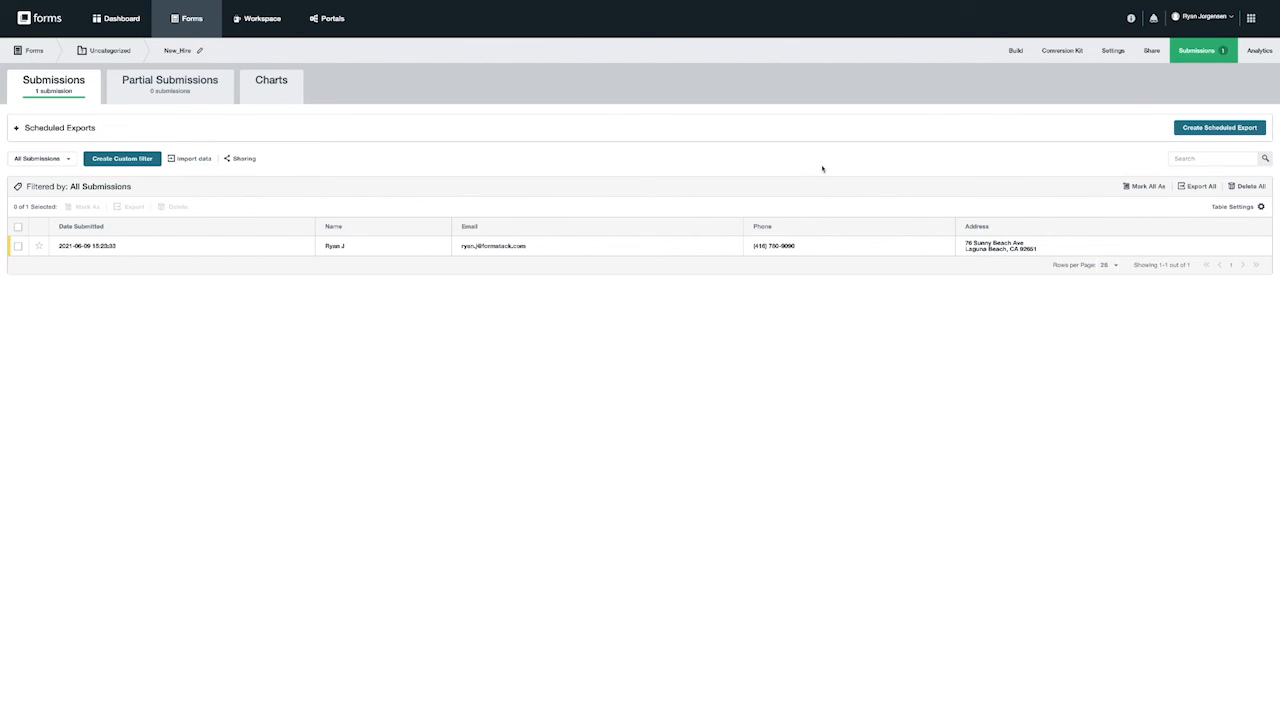
{"action": "left_click", "coordinate": [65, 159]}
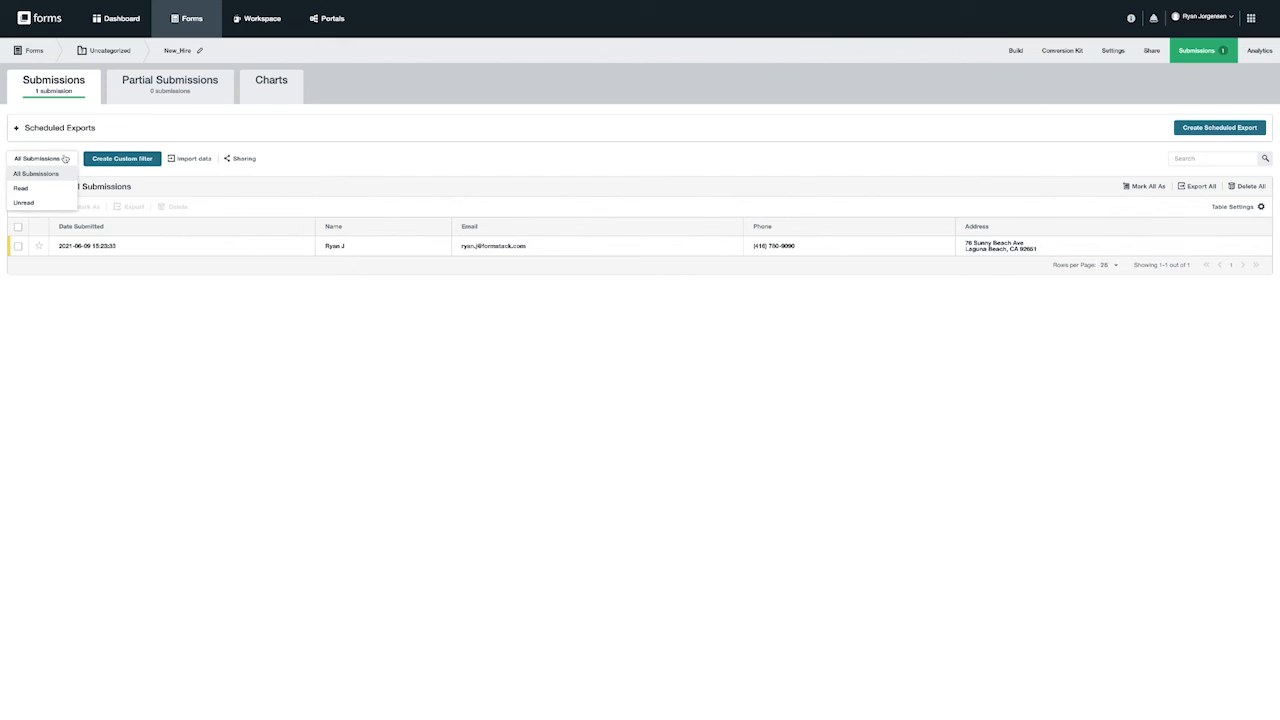
{"action": "left_click", "coordinate": [65, 159]}
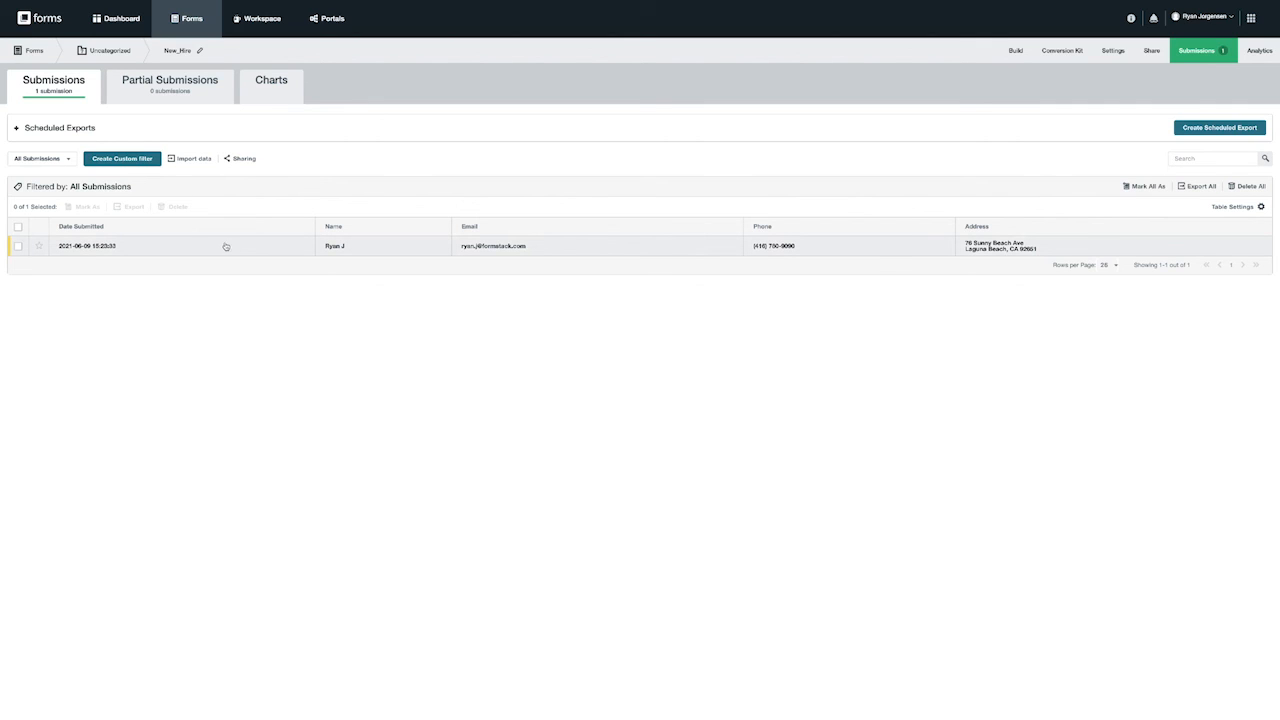
{"action": "left_click", "coordinate": [18, 246]}
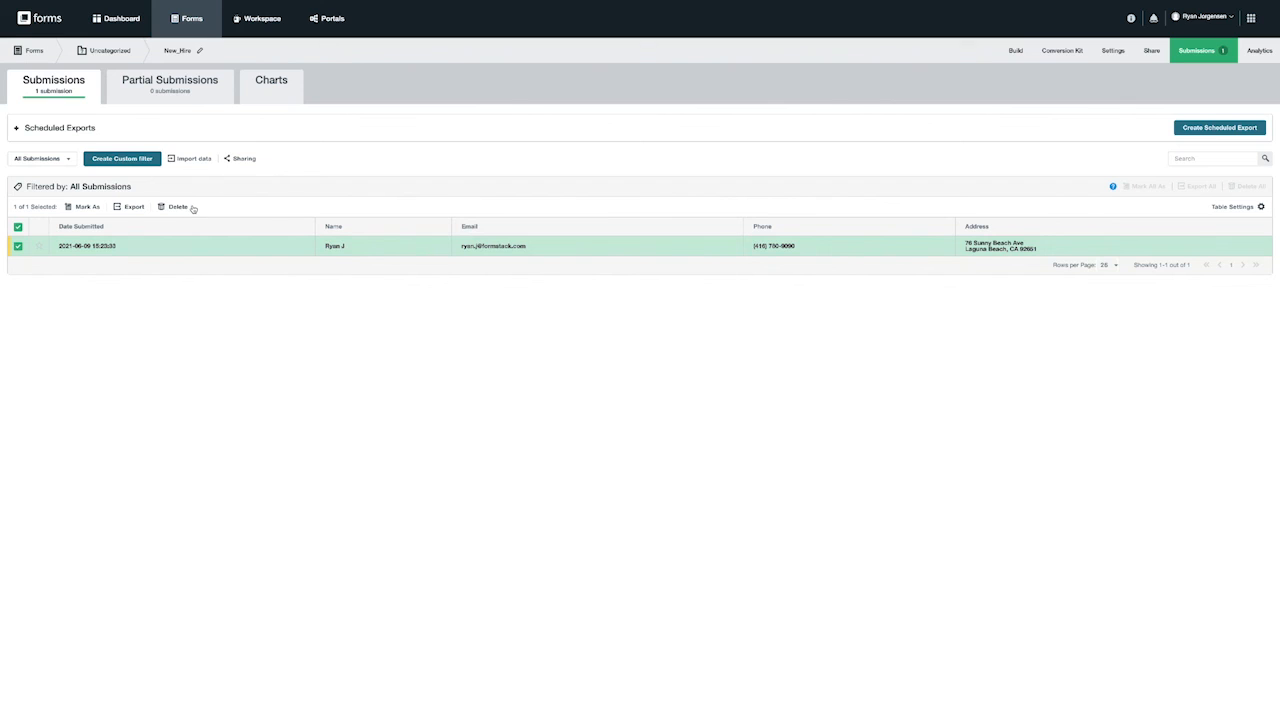
{"action": "left_click", "coordinate": [18, 246]}
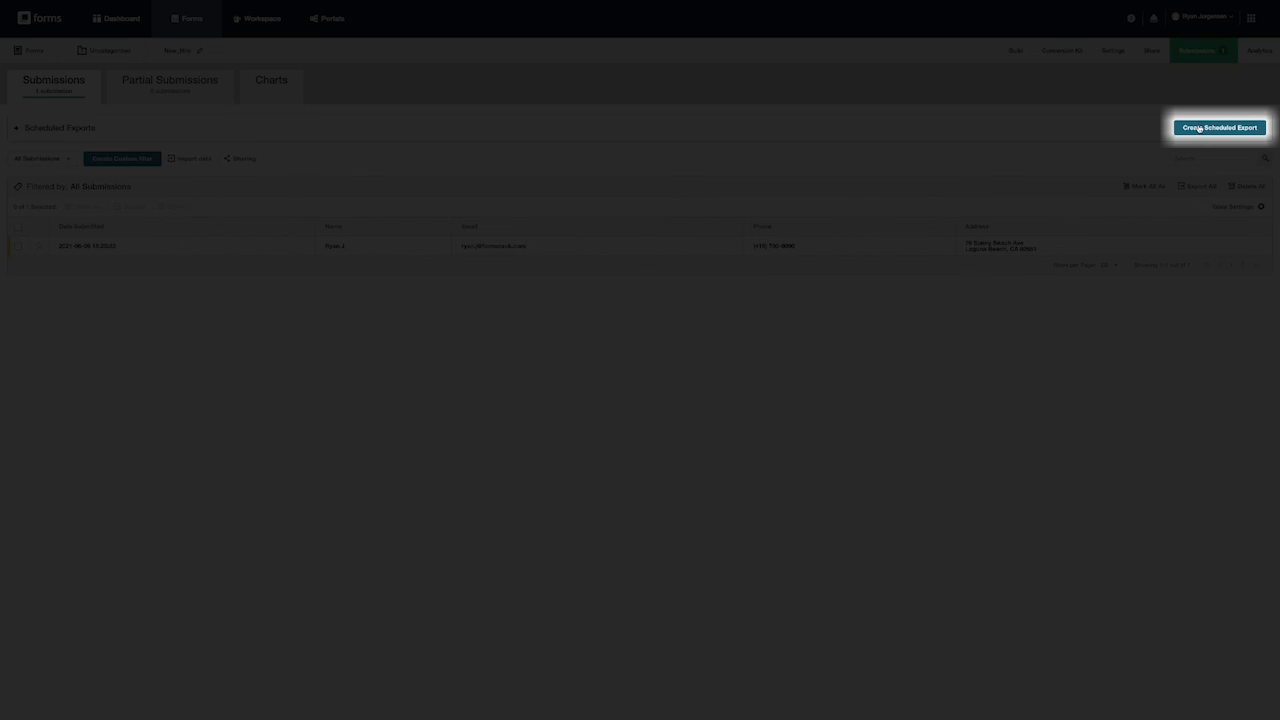
{"action": "left_click", "coordinate": [1199, 128]}
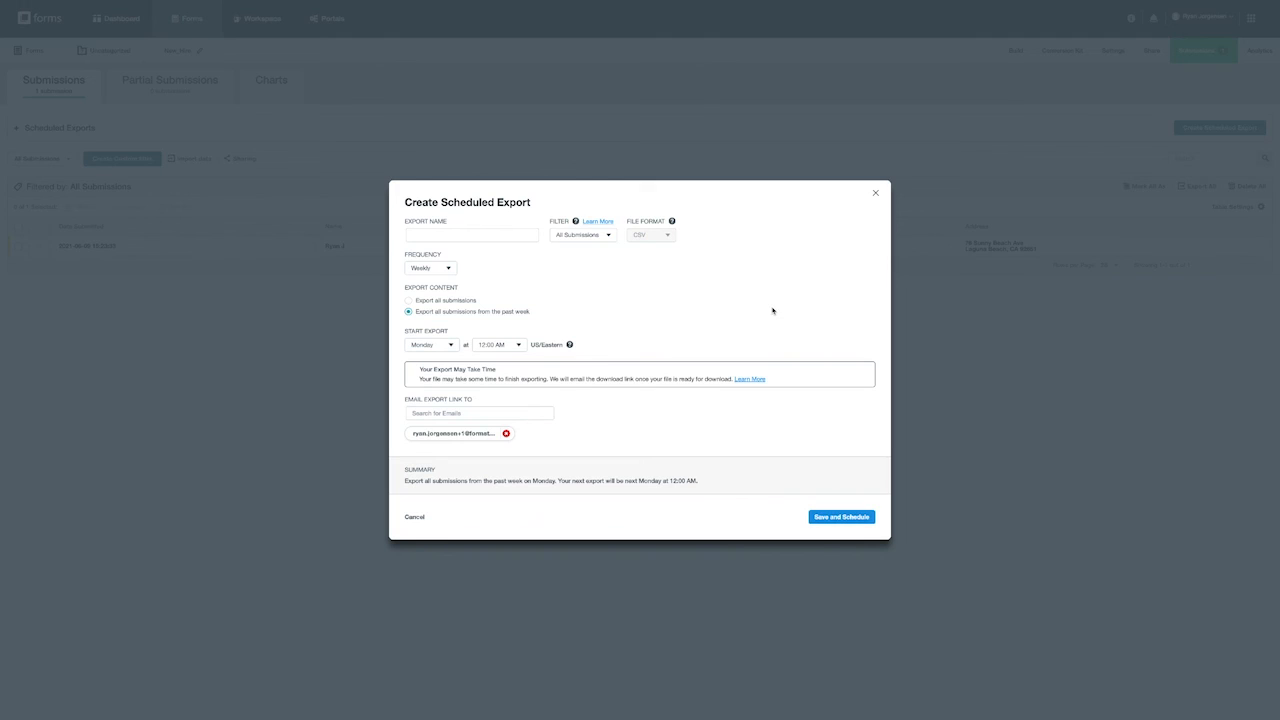
{"action": "left_click", "coordinate": [873, 195]}
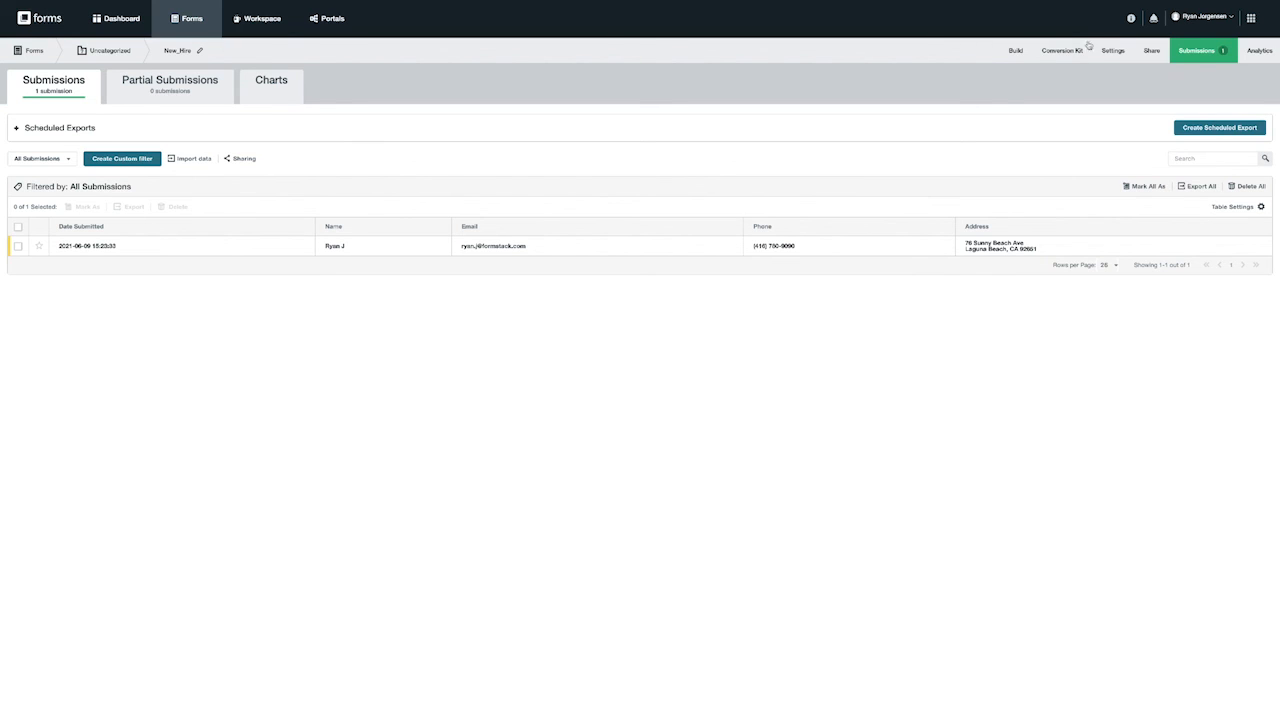
- Open the Resource Center, browse the Search for Answers Now help articles, and return to its main options
{"action": "left_click", "coordinate": [1131, 18]}
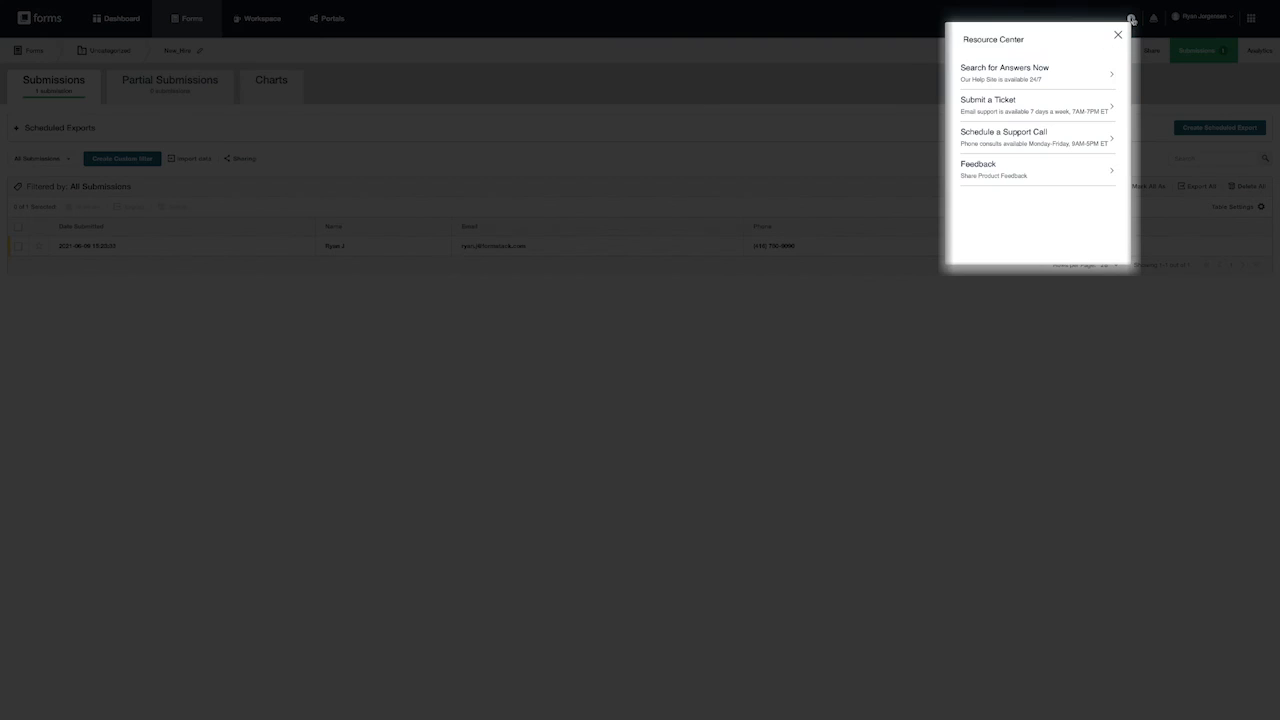
{"action": "left_click", "coordinate": [1078, 72]}
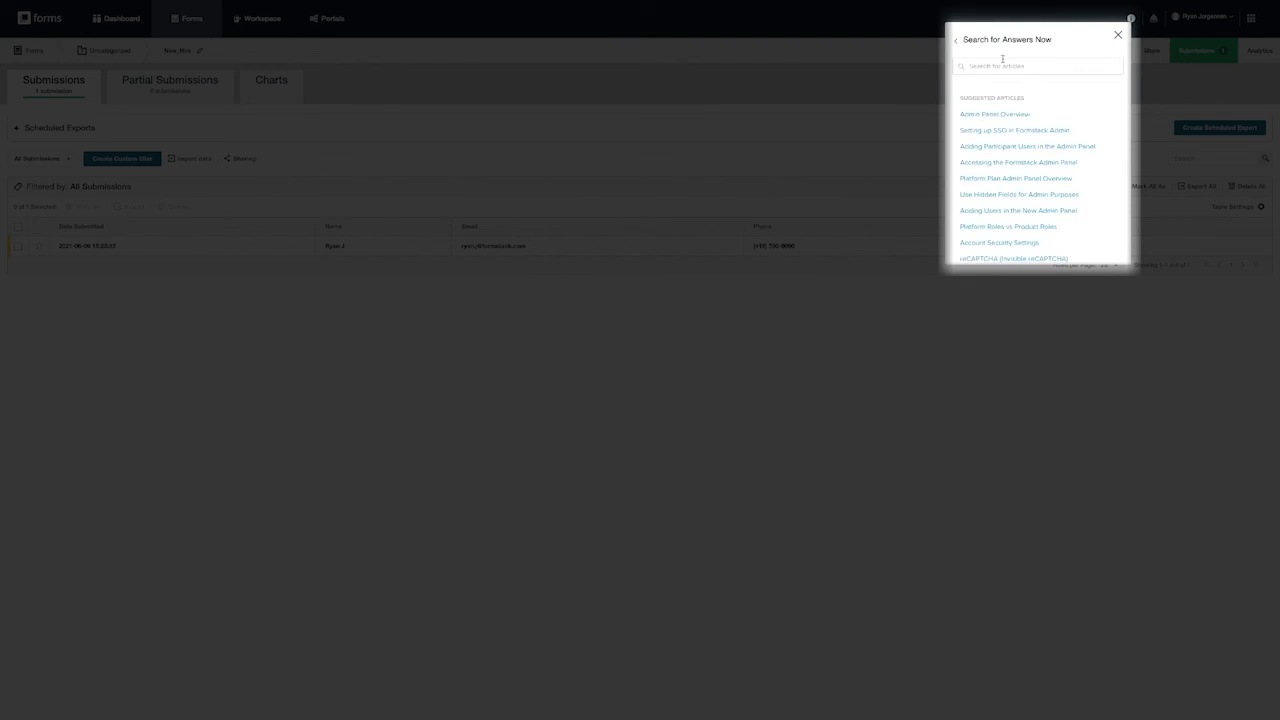
{"action": "left_click", "coordinate": [956, 42]}
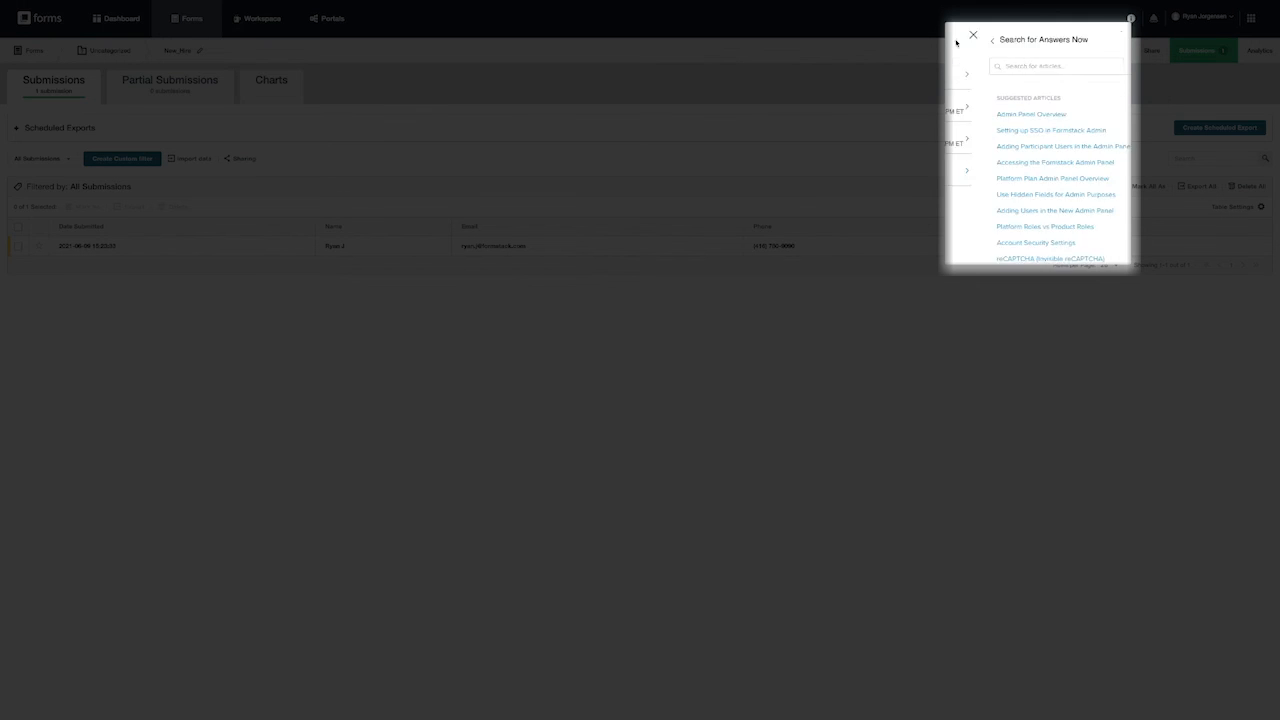